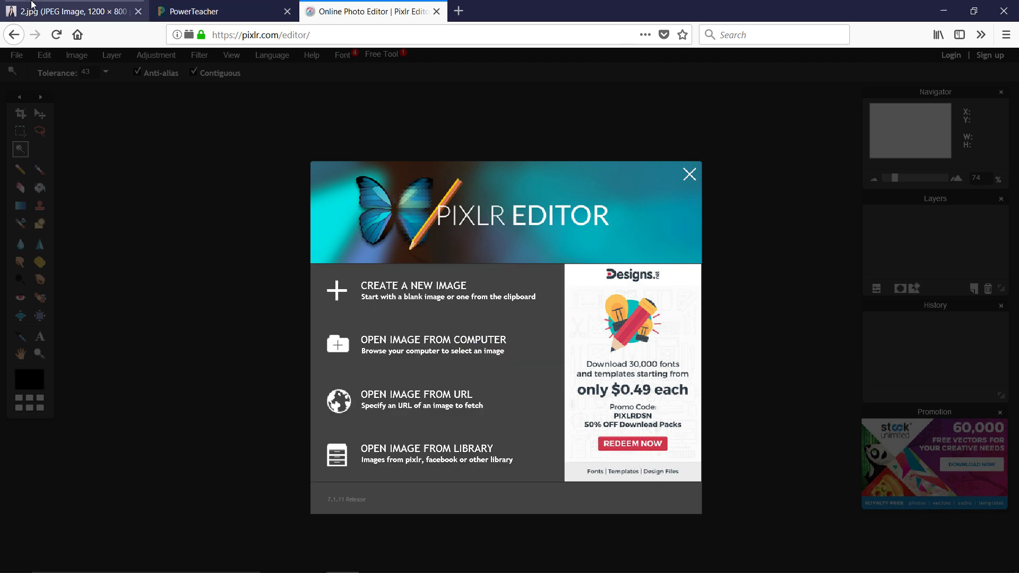
Copy the web address of the 2.jpg headshot and open the image from that URL in the Pixlr editor
left_click(45, 17)
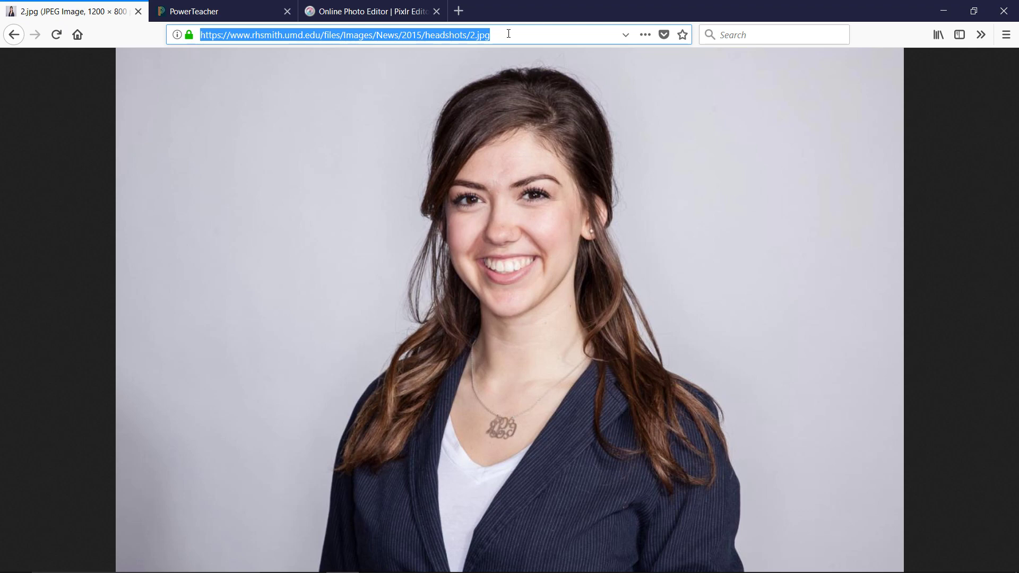
left_click(394, 13)
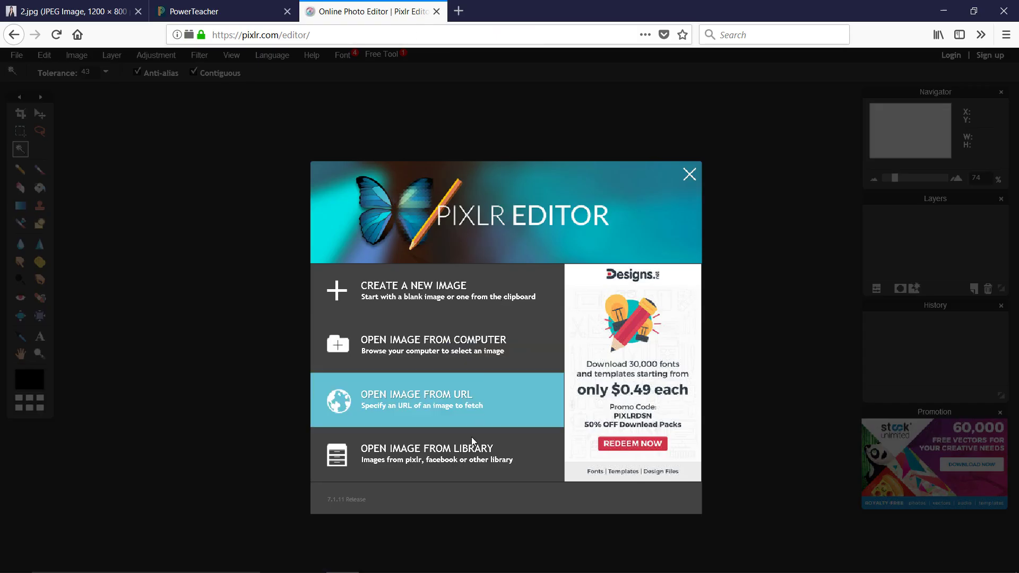
left_click(433, 396)
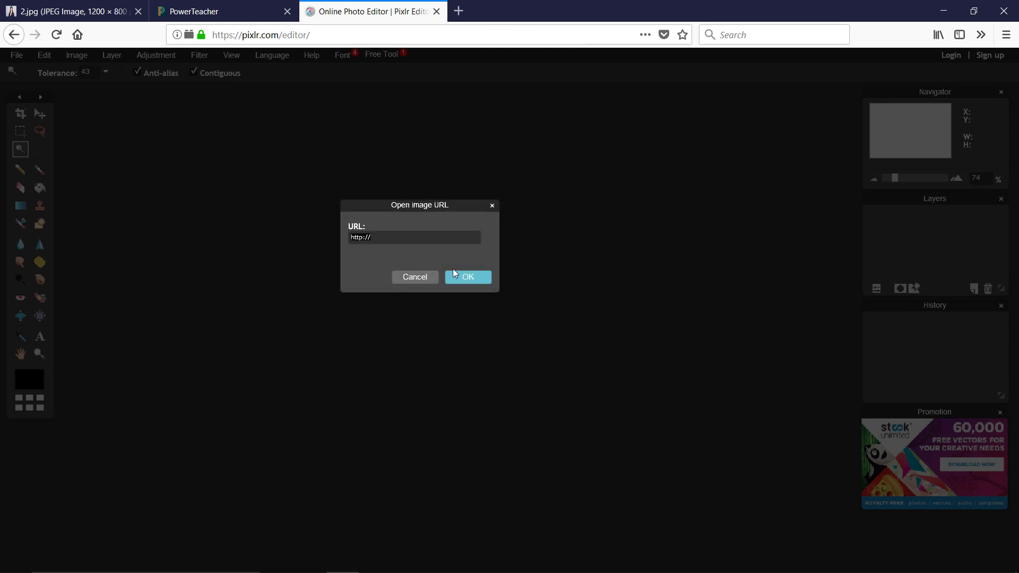
left_click(400, 238)
key("ctrl+v")
left_click(463, 275)
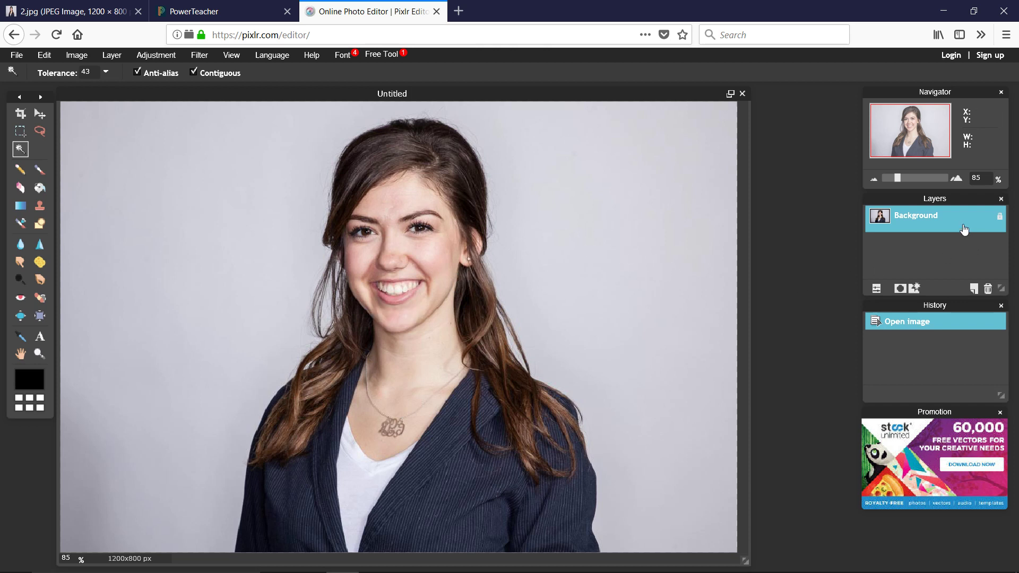
Unlock the headshot's Background layer, using the Layers panel moved over the canvas and returned to its place
left_click_drag(928, 200, 599, 204)
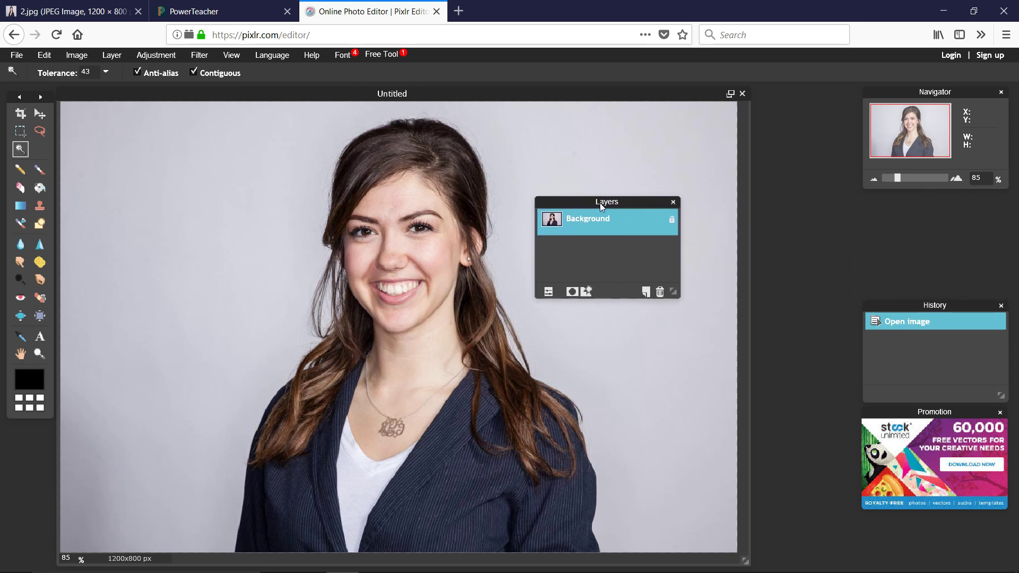
double_click(649, 225)
left_click(665, 232)
double_click(671, 220)
left_click_drag(635, 204, 956, 203)
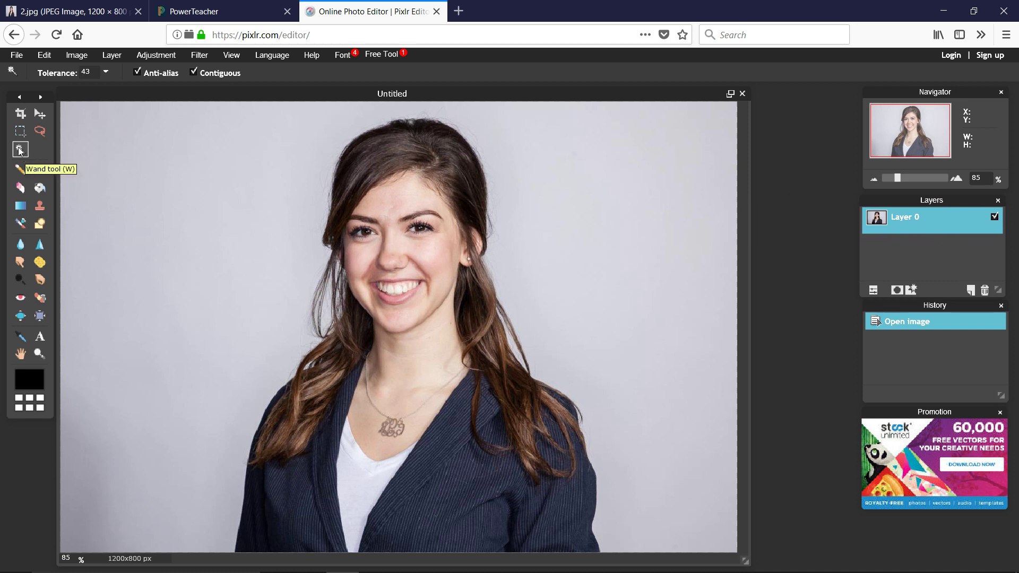
Try selecting the gray backdrop around the woman with the Wand tool at tolerance 19
left_click(105, 73)
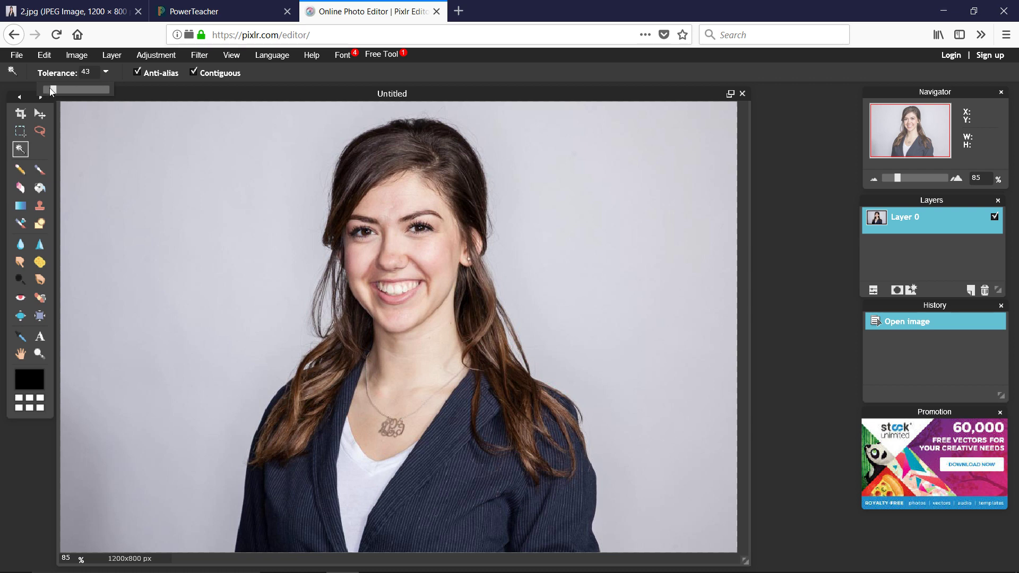
left_click_drag(52, 94, 46, 91)
left_click(157, 200)
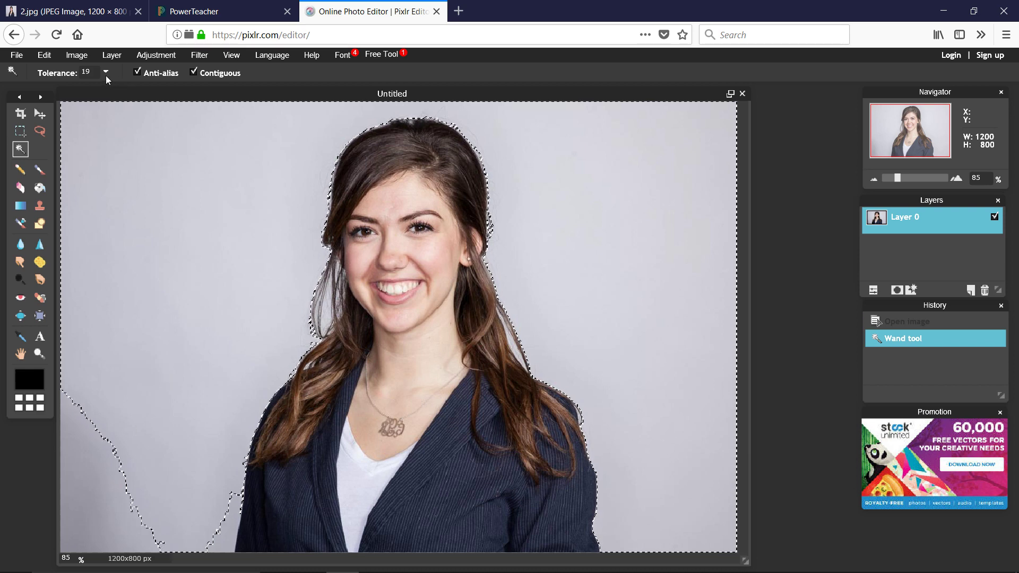
Select the gray backdrop with the Wand tool at tolerance 41 and delete it
left_click_drag(46, 89, 53, 91)
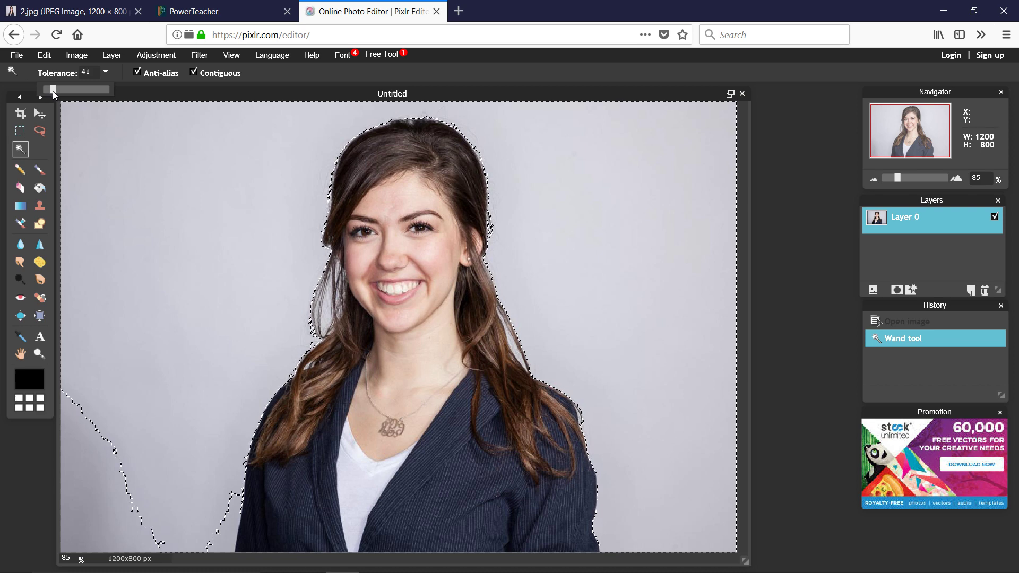
left_click(276, 339)
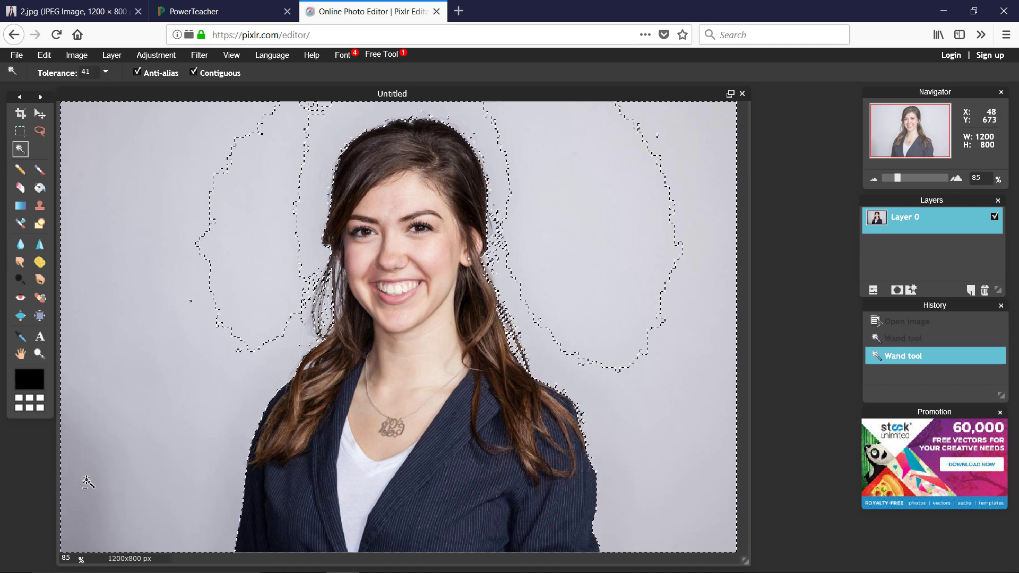
left_click(301, 248)
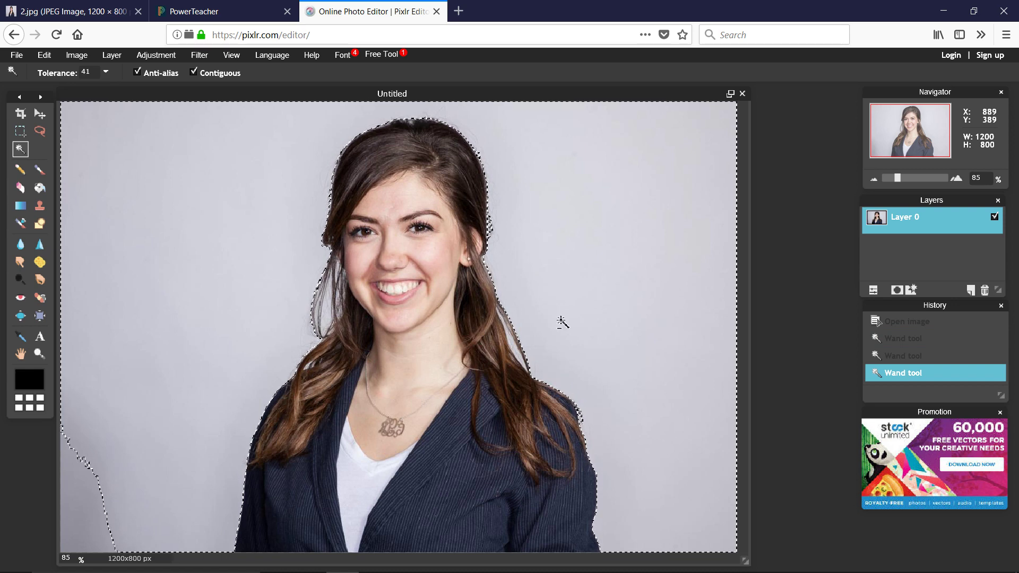
key("Delete")
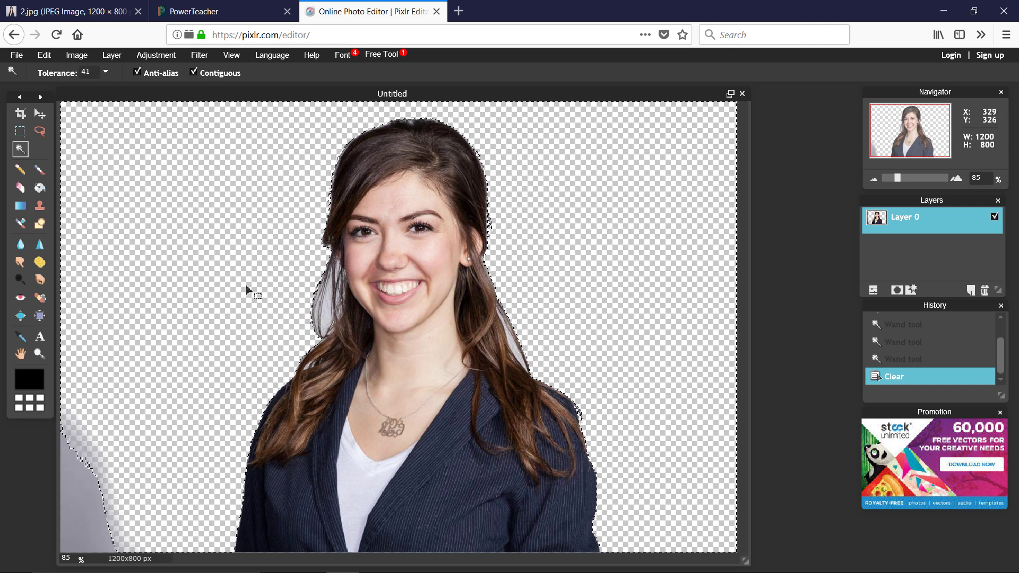
Select the leftover backdrop patch between the hair strands above the image-right shoulder with the Wand tool and delete it
left_click(20, 131)
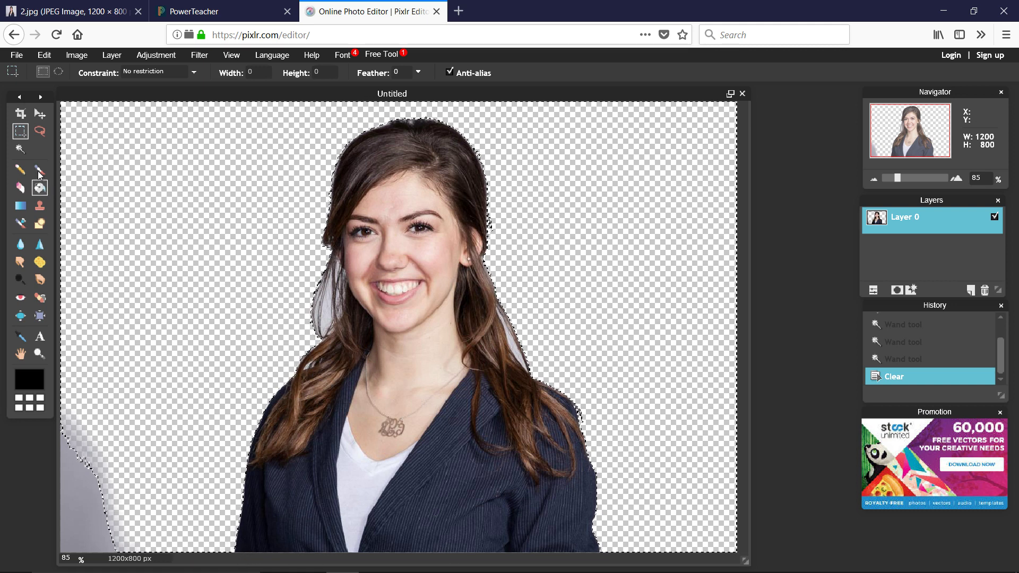
left_click(20, 149)
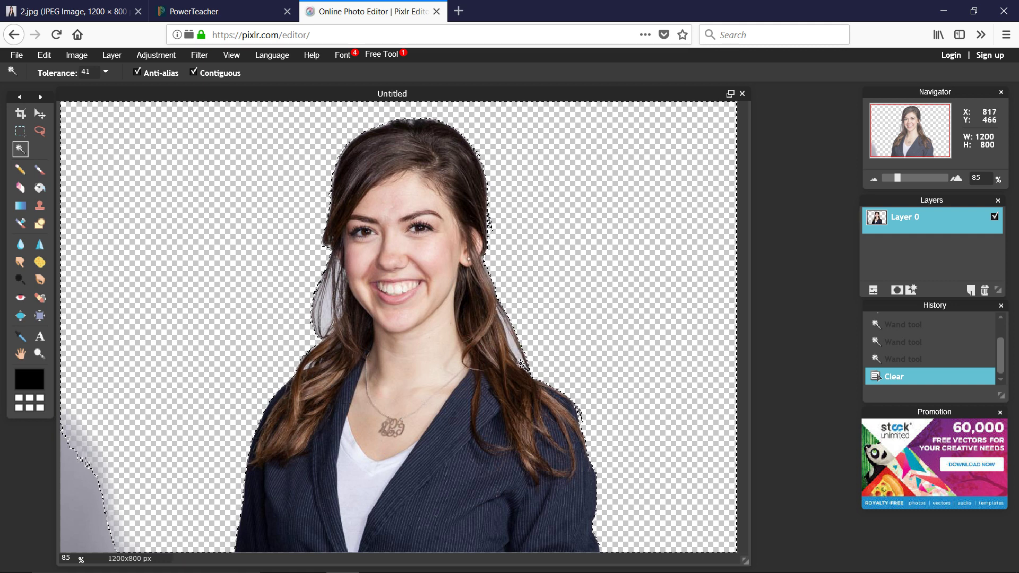
left_click(514, 344)
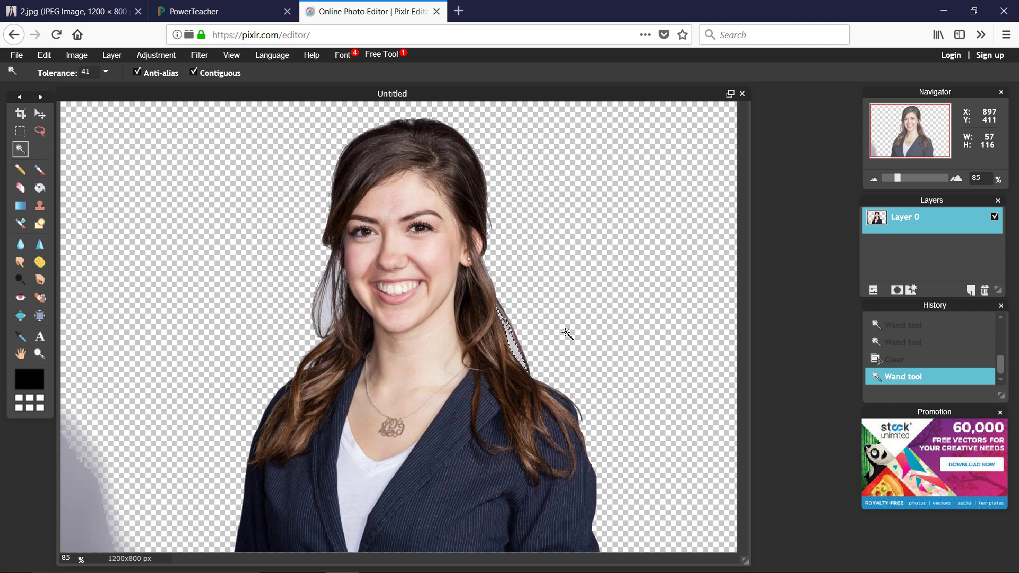
key("Delete")
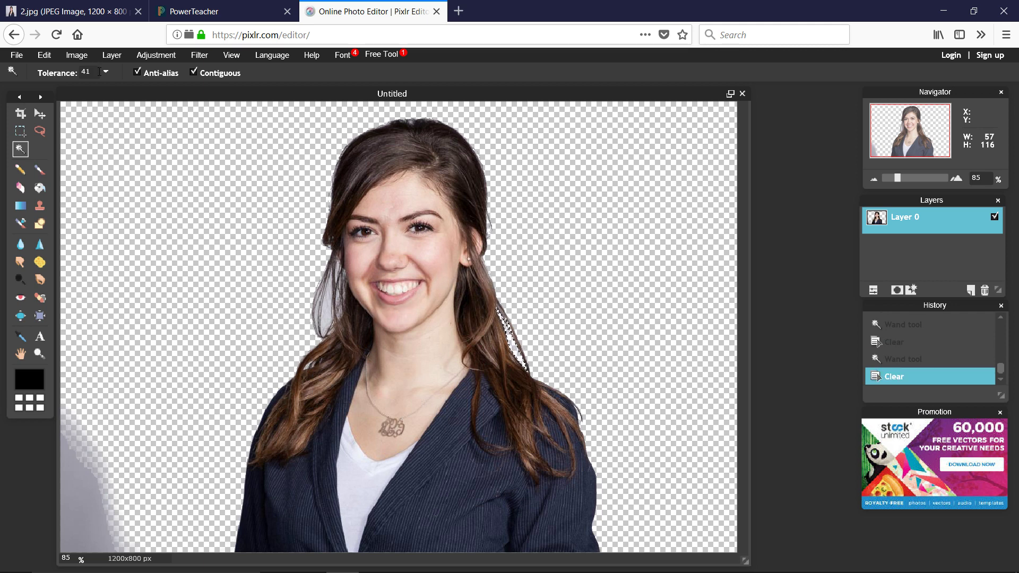
Set the Wand tolerance to 17 and delete the backdrop patch enclosed by the loose hair on the image-left side of the face
left_click(104, 73)
left_click_drag(56, 92, 46, 87)
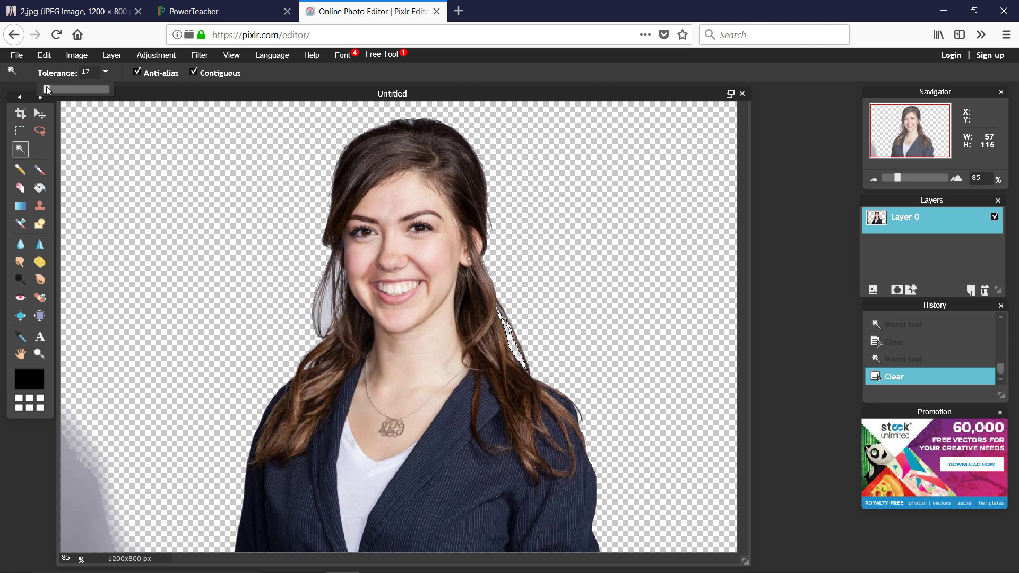
left_click(328, 310)
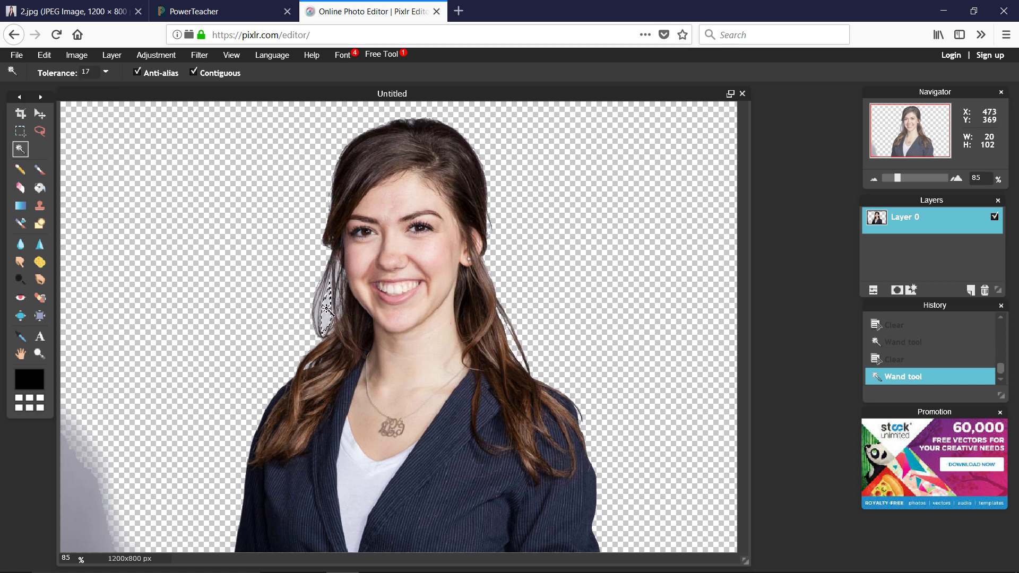
key("Delete")
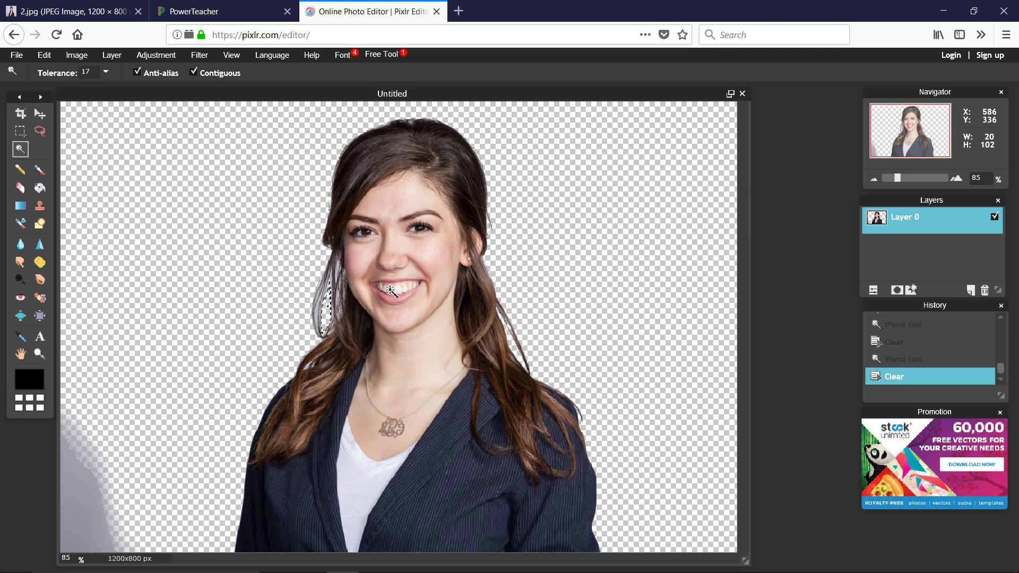
Select and delete the remaining backdrop slivers along the outer loose strands on the image-left side
left_click(323, 347)
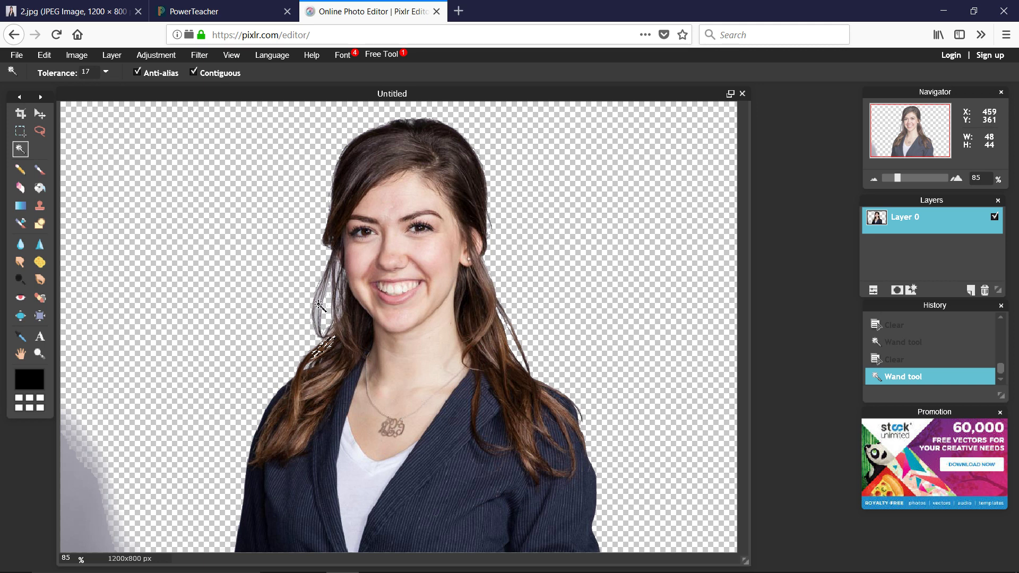
left_click(317, 312)
key("Delete")
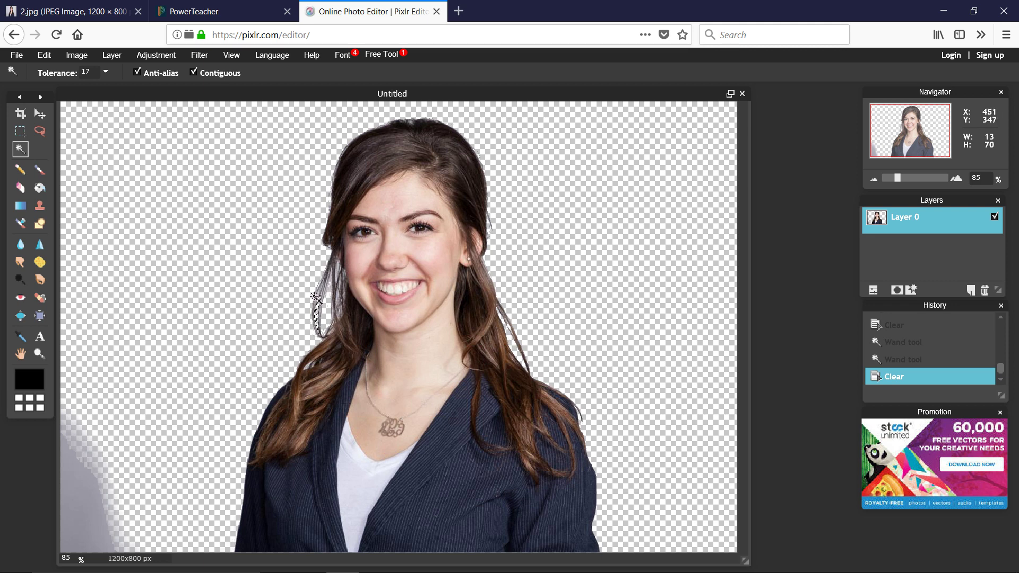
left_click(328, 291)
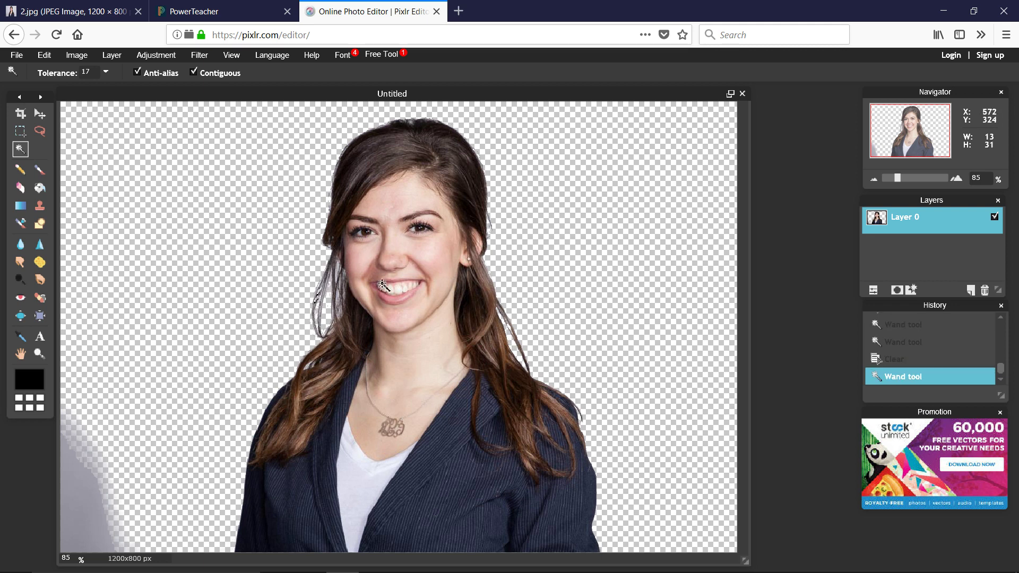
key("Delete")
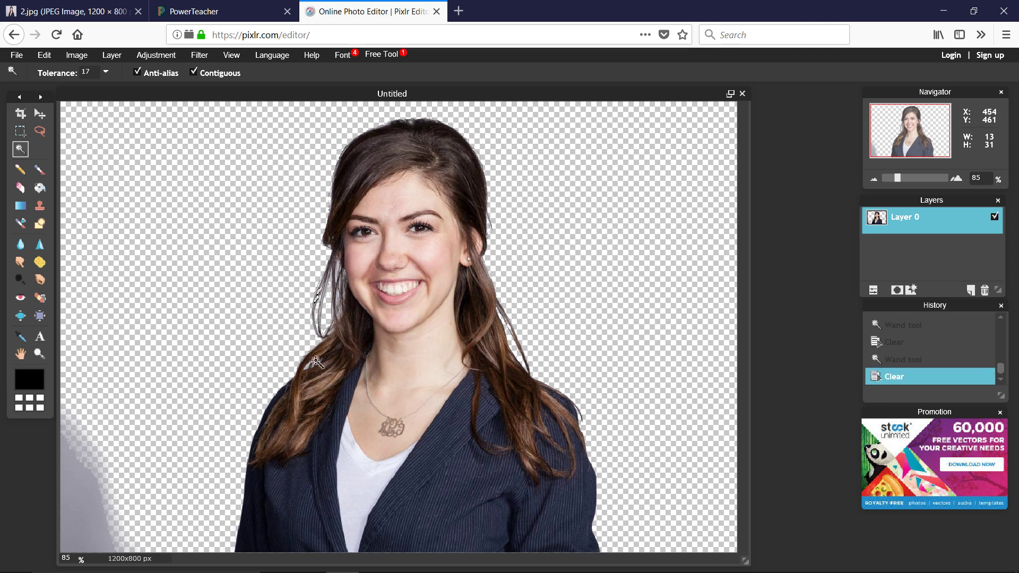
Select and delete the thin backdrop slivers between the image-left cheek and the hair with the Wand tool
left_click(338, 271)
left_click(338, 268)
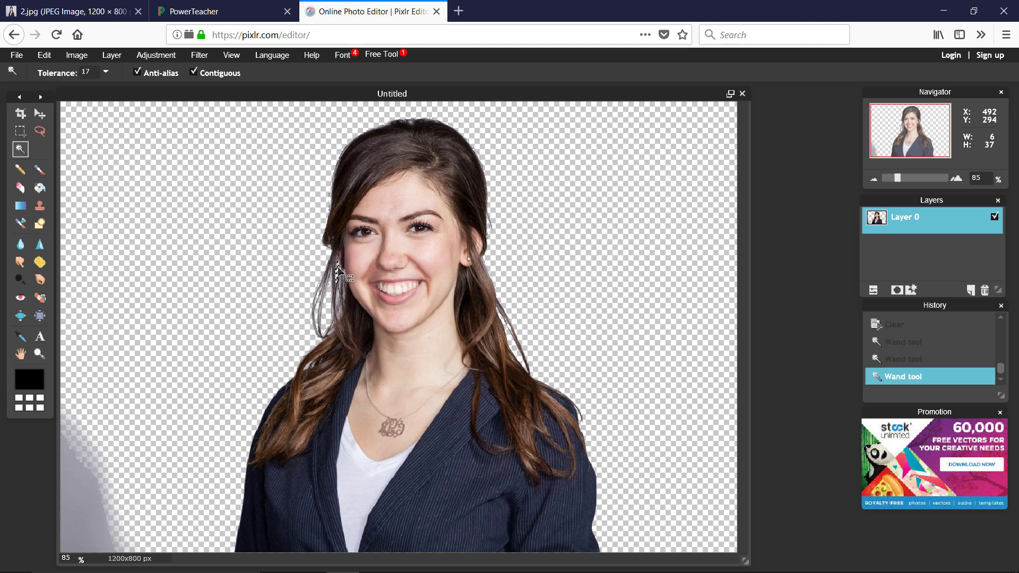
key("Delete")
left_click(25, 135)
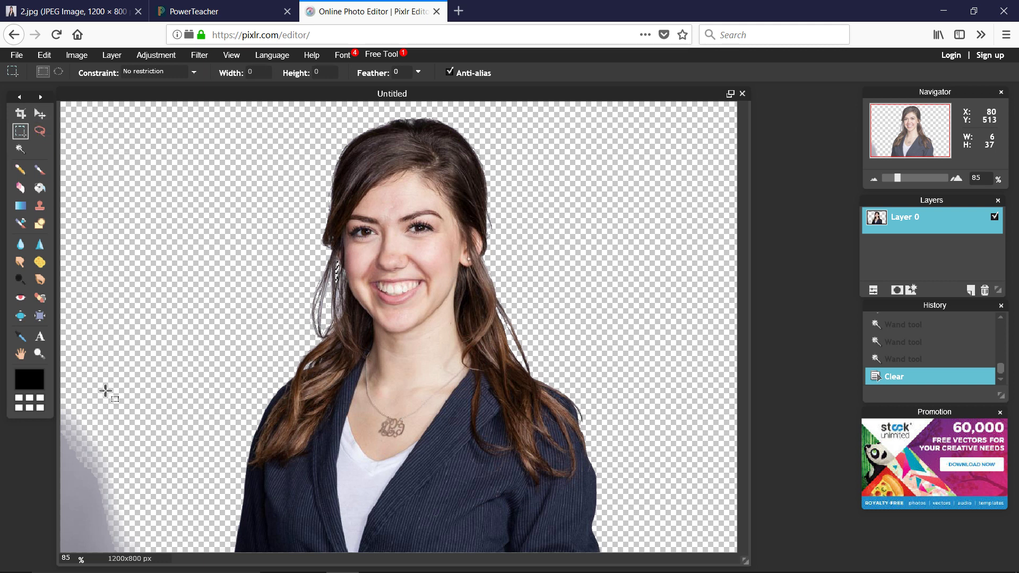
left_click(20, 149)
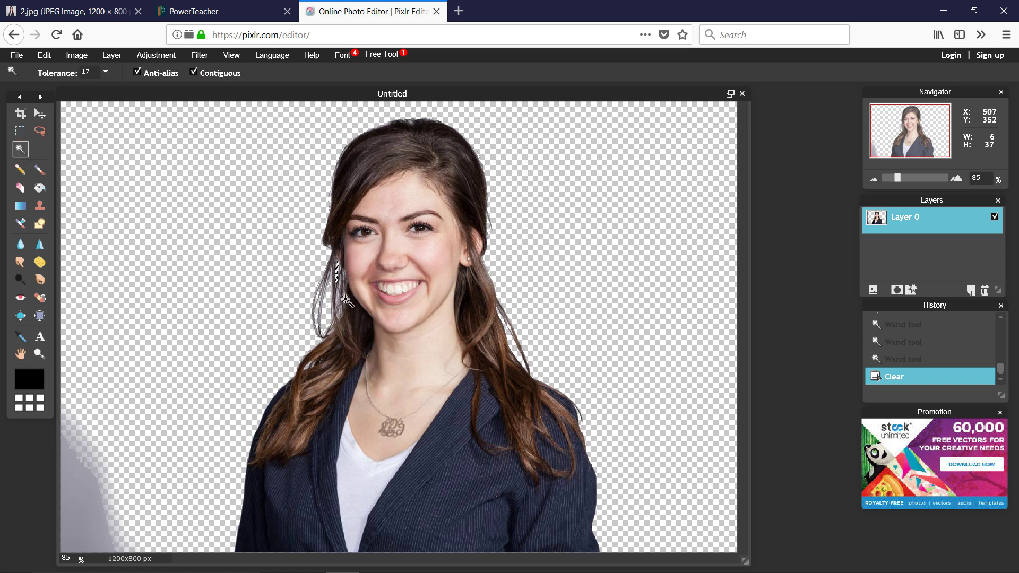
left_click(338, 296)
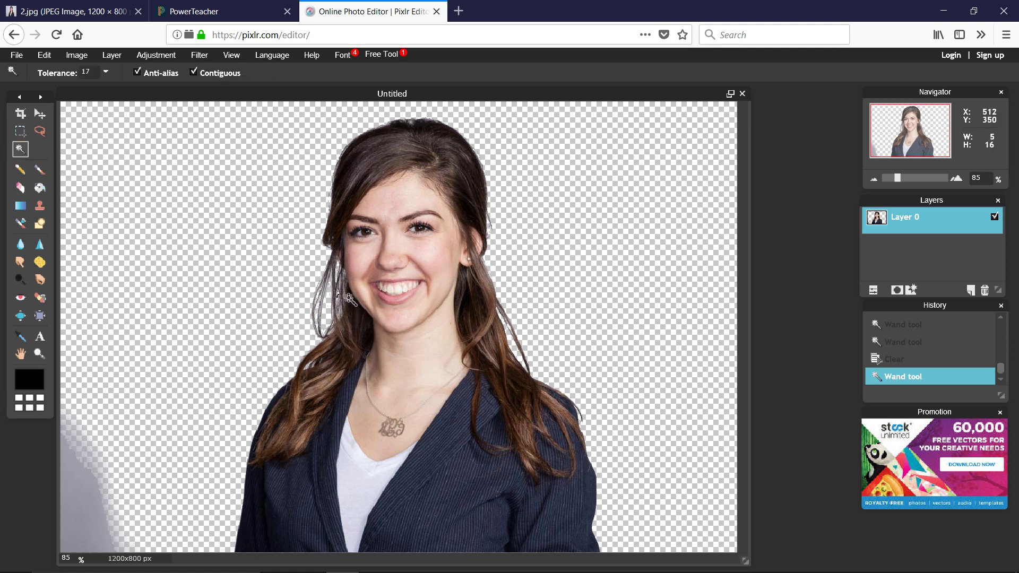
key("Delete")
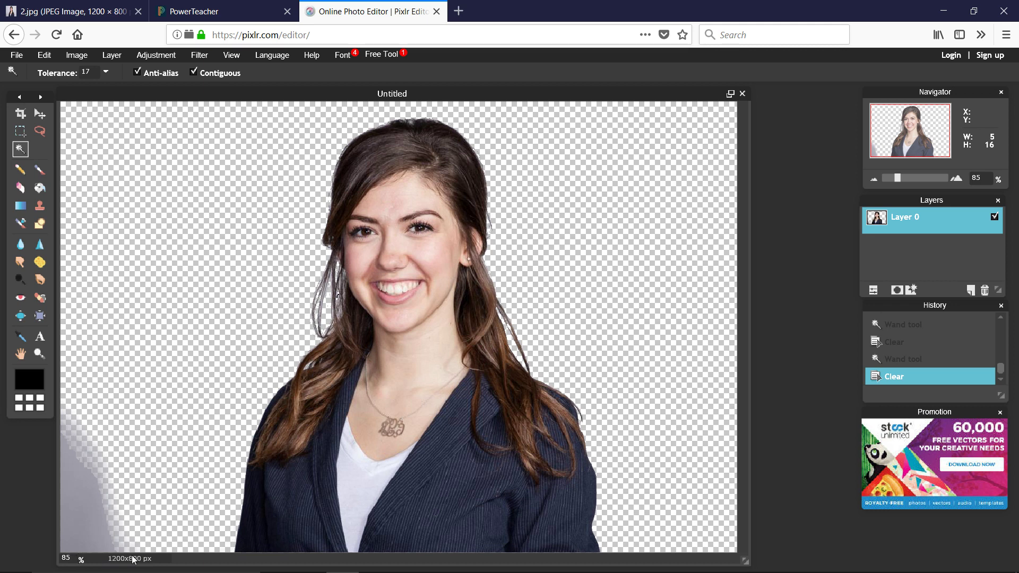
Outline the upper part of the loose strands beside the image-left cheek with the freehand Lasso and delete it
key("BackSpace")
key("BackSpace")
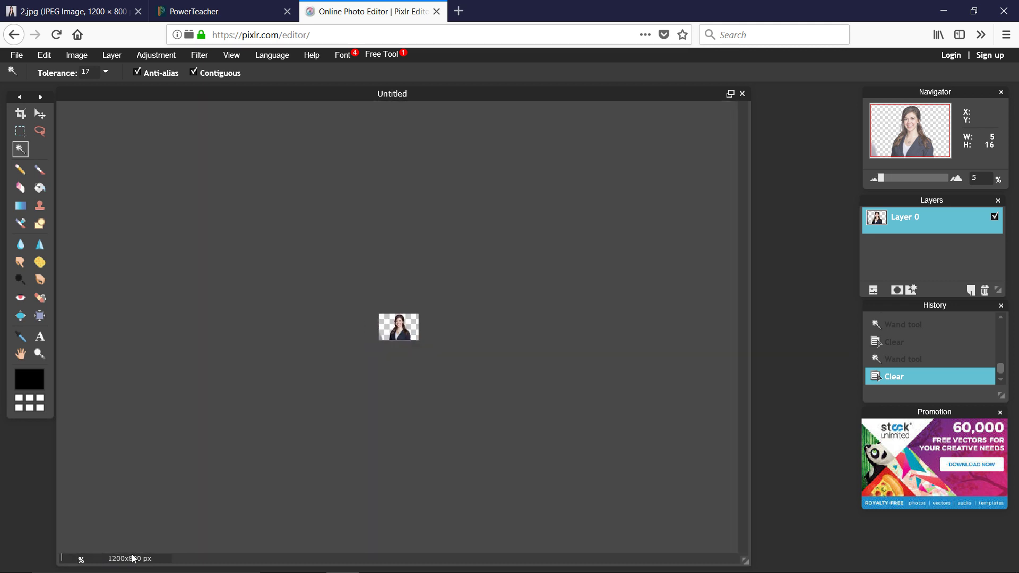
type("100")
key("Return")
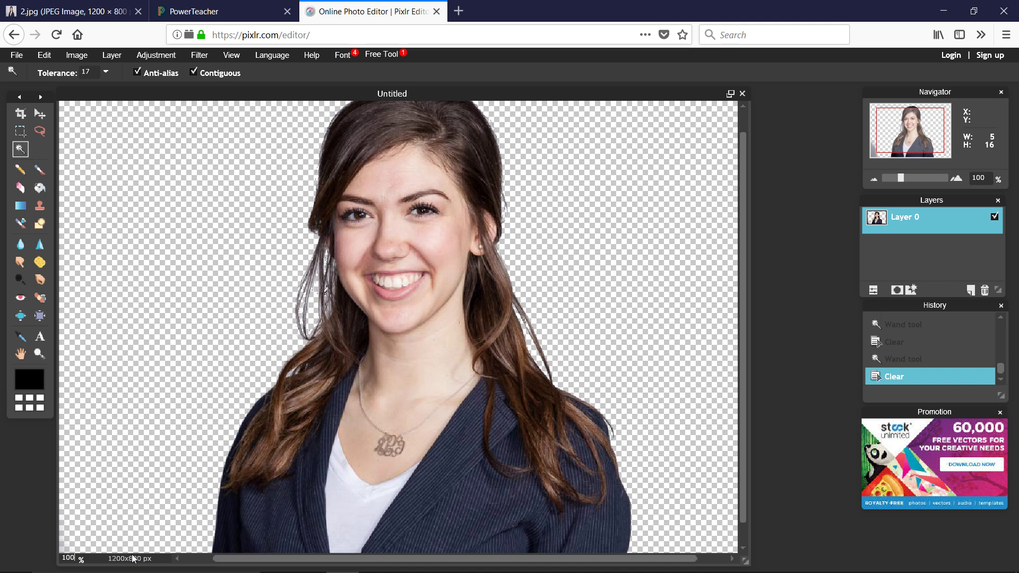
key("BackSpace")
key("BackSpace")
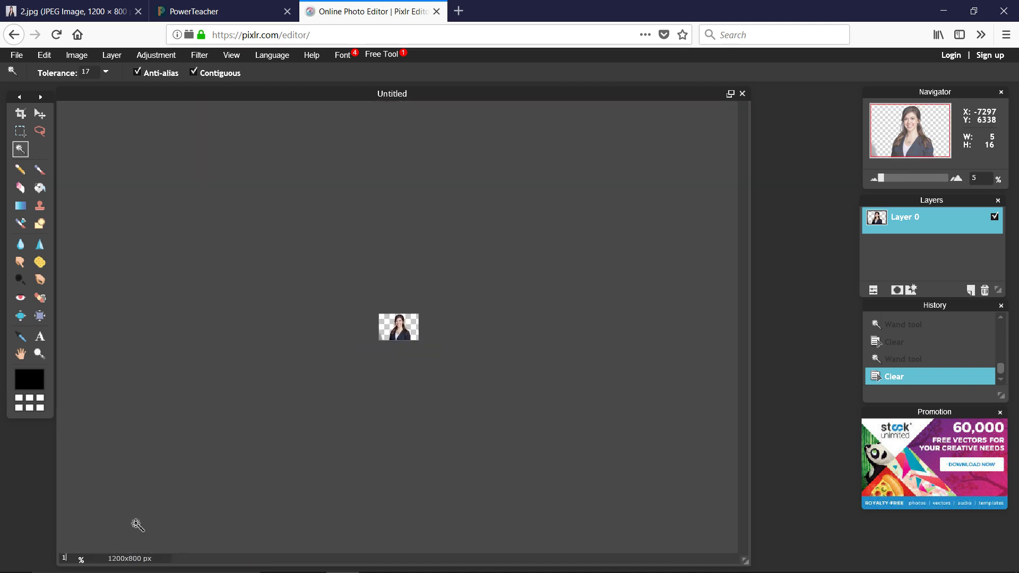
type("0")
key("Return")
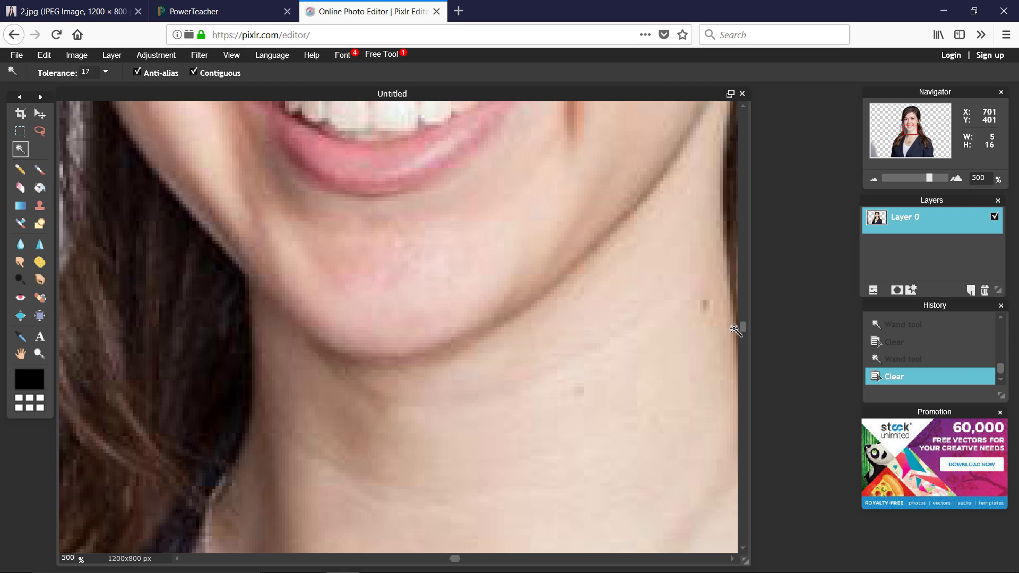
left_click_drag(743, 331, 745, 320)
left_click_drag(747, 262, 749, 246)
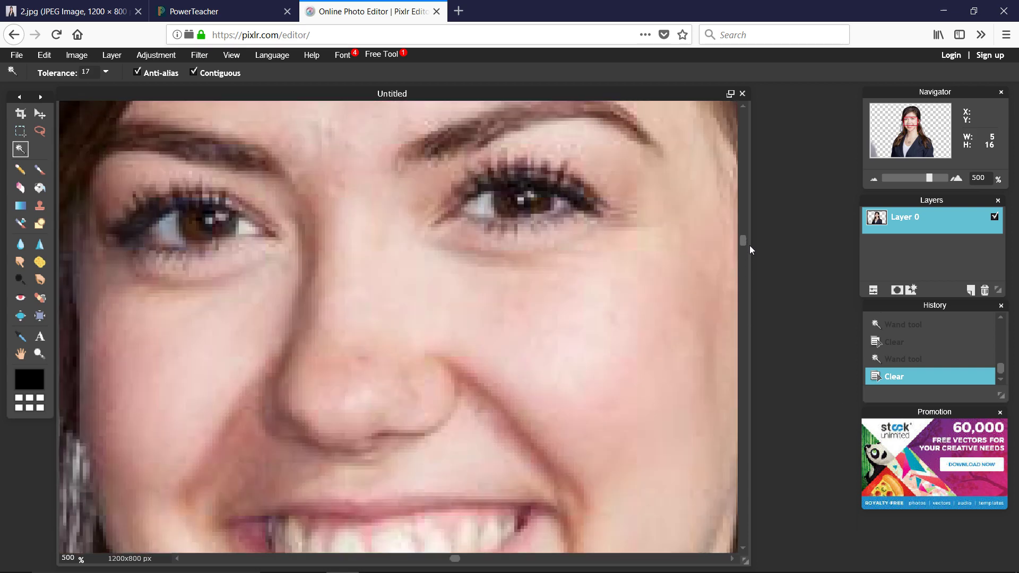
left_click_drag(455, 560, 403, 559)
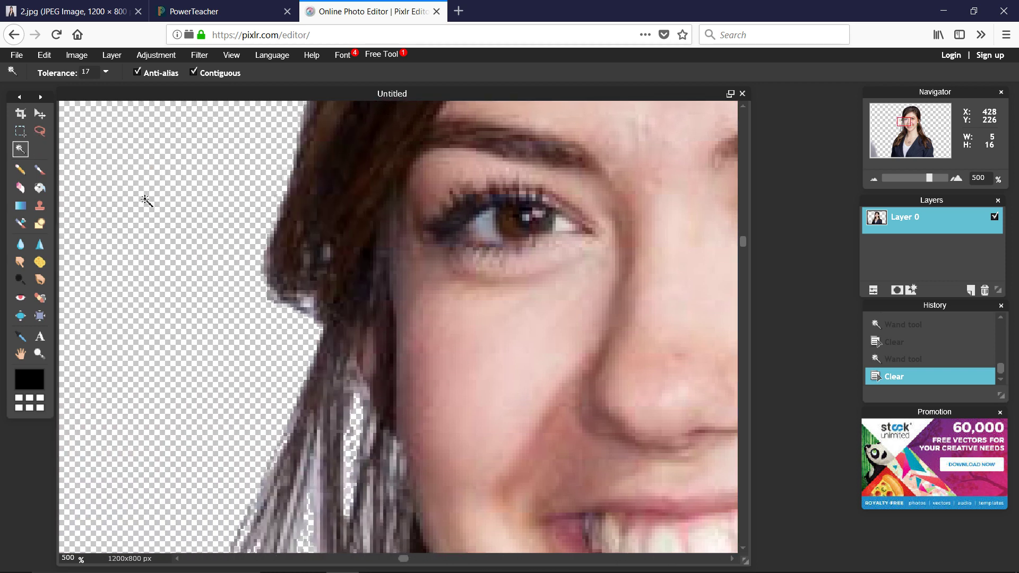
left_click(43, 133)
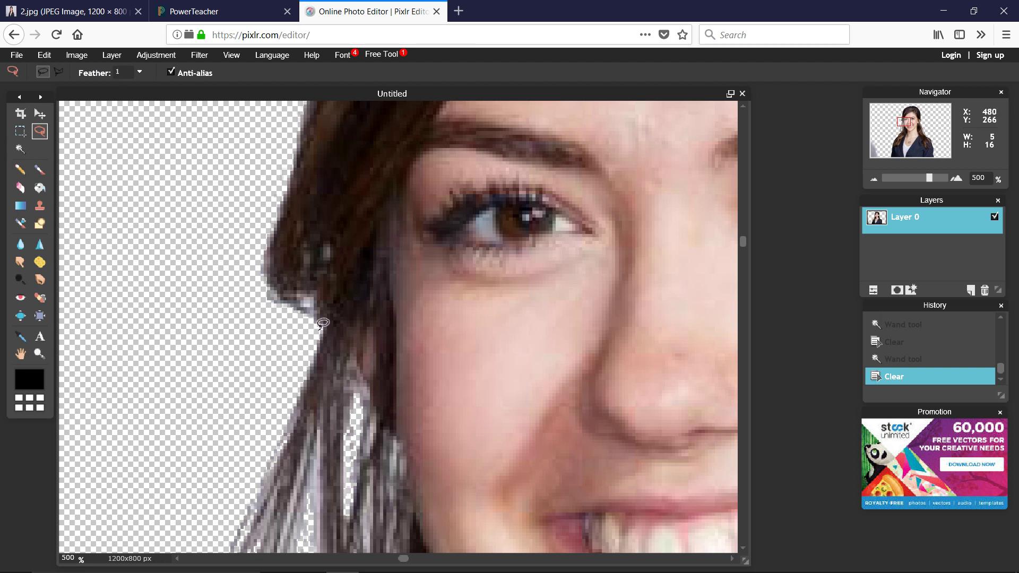
left_click_drag(326, 328, 387, 433)
mouse_move(412, 491)
left_mouse_down()
mouse_move(410, 542)
mouse_move(397, 546)
mouse_move(283, 534)
left_mouse_up()
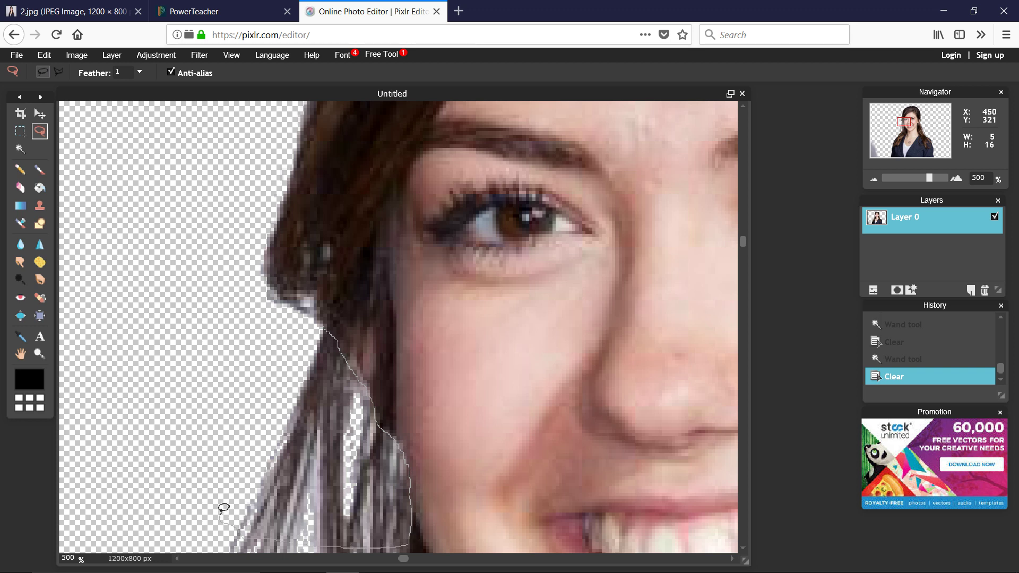
mouse_move(232, 436)
left_mouse_down()
mouse_move(295, 338)
mouse_move(325, 316)
left_mouse_up()
key("Delete")
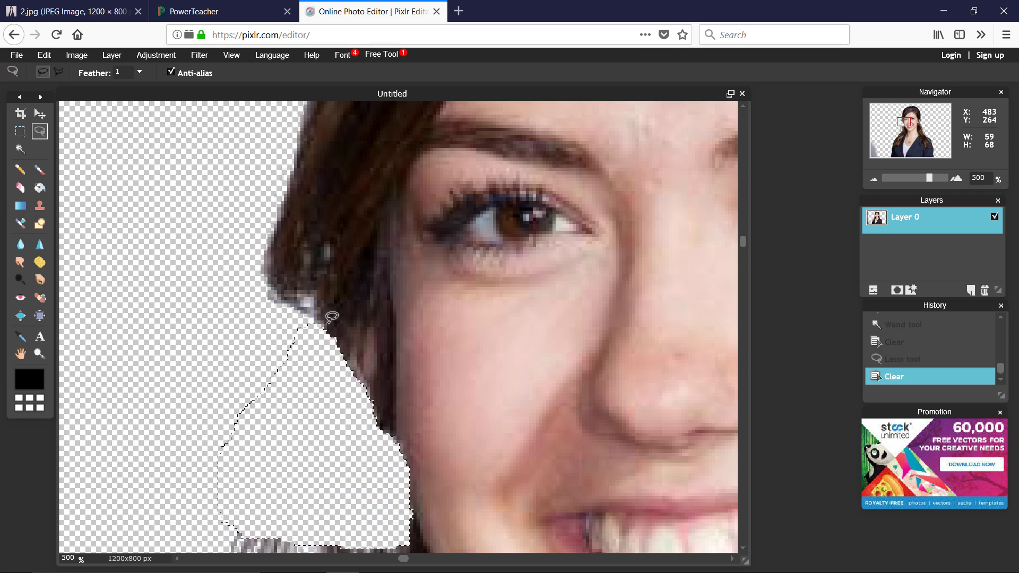
Switch the Lasso to polygonal mode, outline the remaining loose strands down to the image-left shoulder hair and delete them
left_click_drag(743, 241, 743, 296)
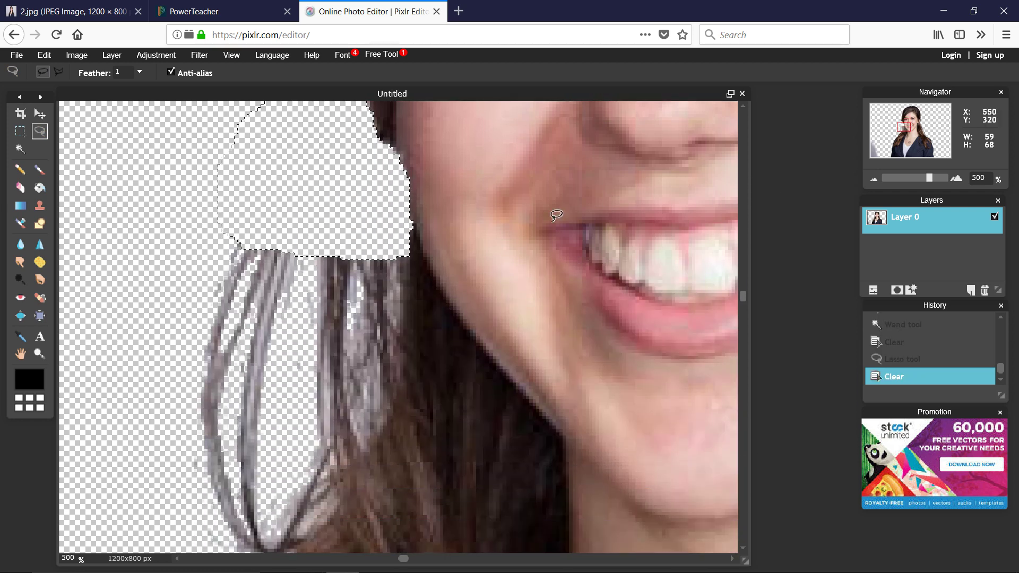
left_click(57, 72)
left_click(402, 141)
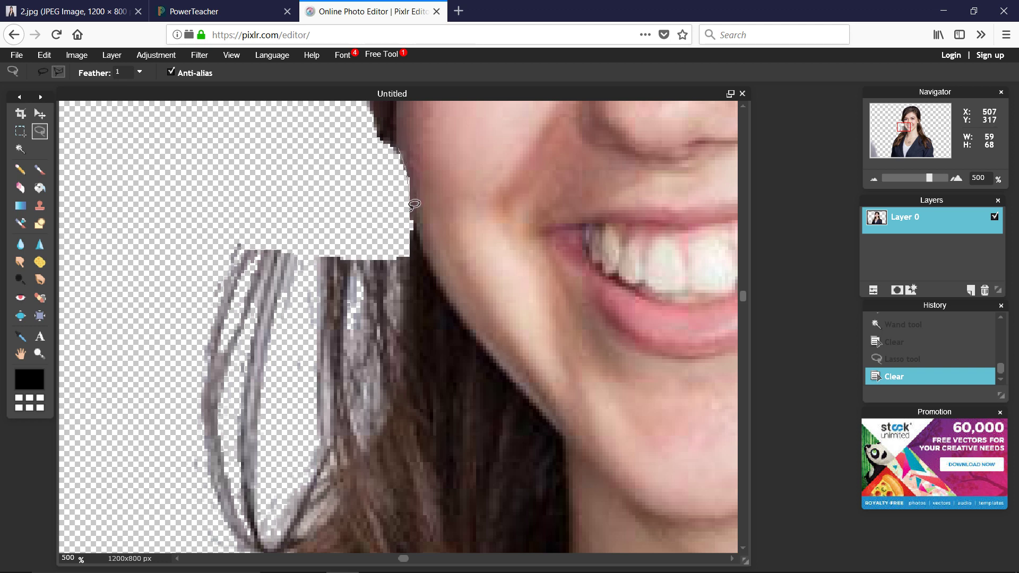
left_click(413, 238)
left_click(415, 230)
left_click_drag(428, 258, 467, 322)
left_click(415, 230)
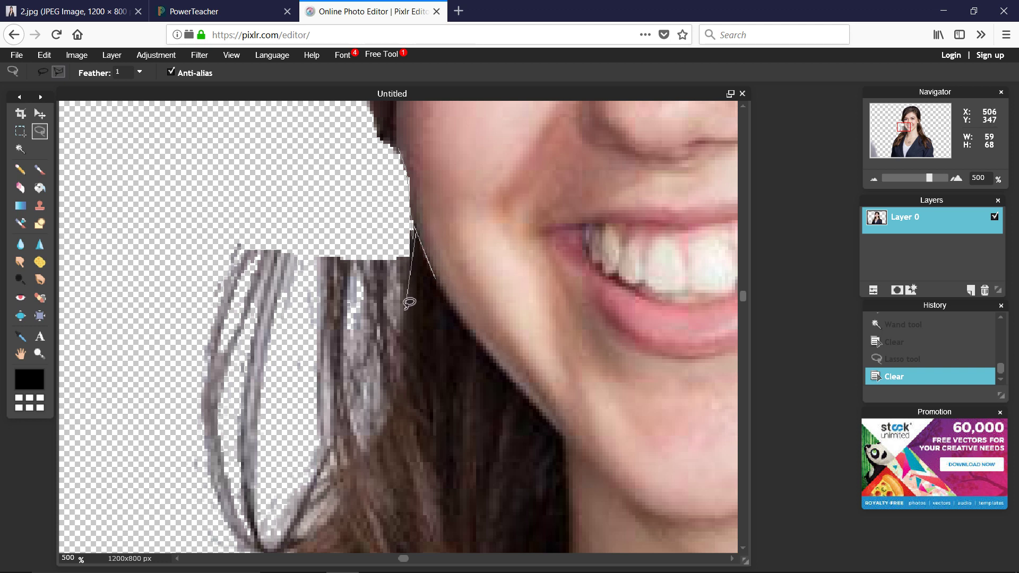
mouse_move(403, 373)
left_mouse_down()
mouse_move(383, 422)
mouse_move(348, 453)
left_mouse_up()
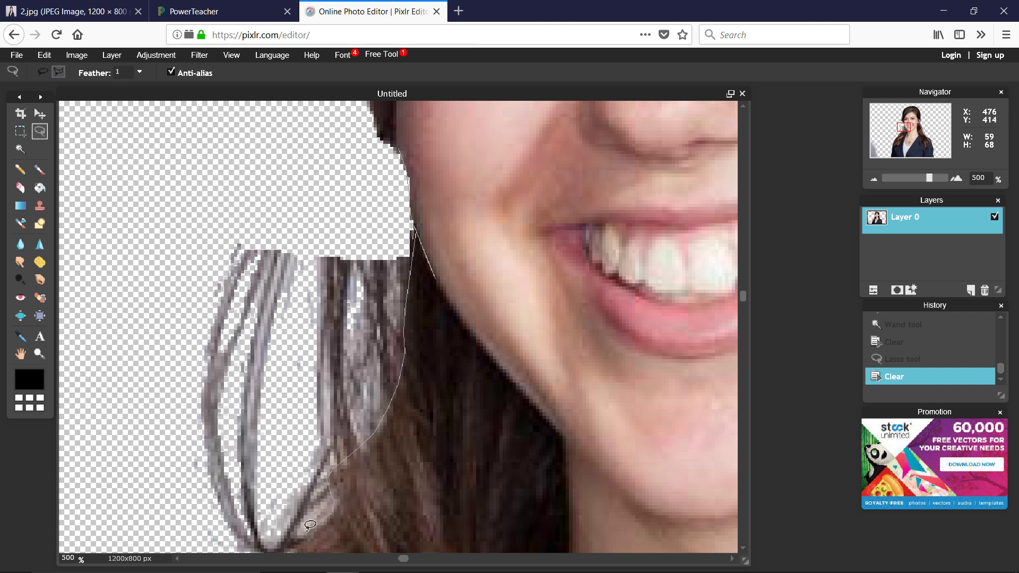
mouse_move(297, 534)
left_mouse_down()
mouse_move(136, 523)
mouse_move(219, 454)
mouse_move(133, 340)
left_mouse_up()
left_click(162, 242)
double_click(397, 154)
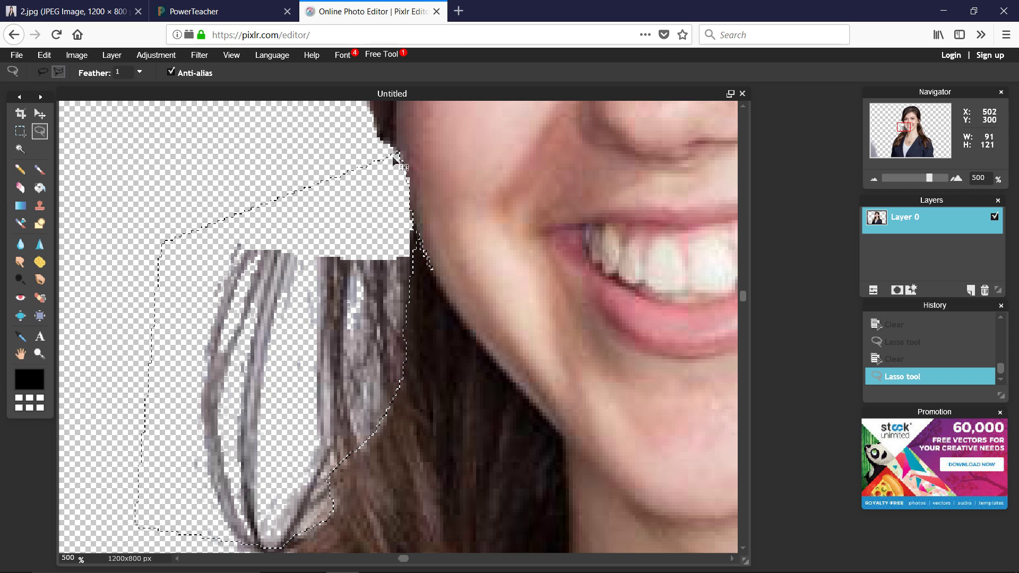
key("Delete")
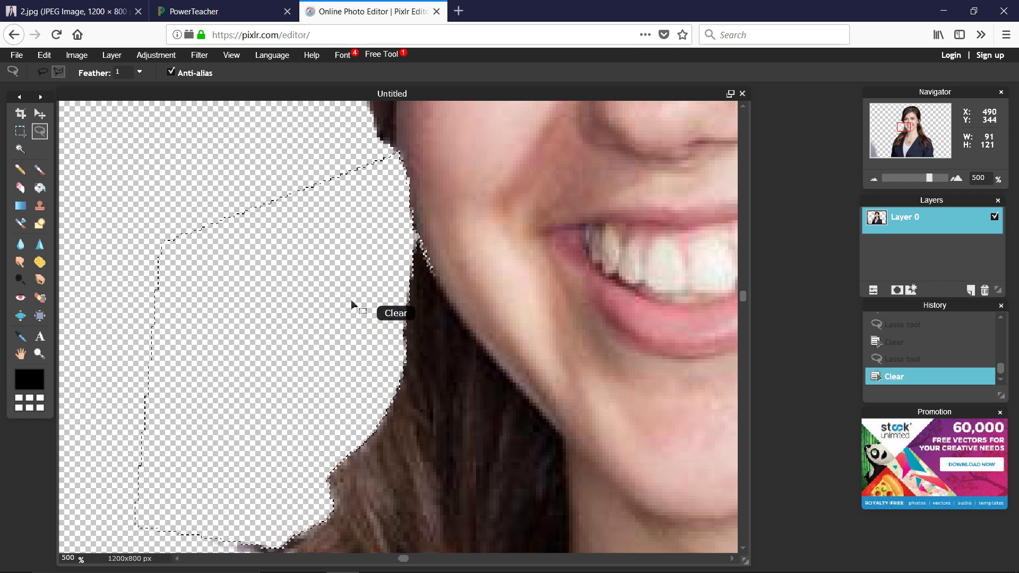
Lasso the small leftover strand end above the image-left shoulder hair and delete it
scroll(343, 292, "down", 3)
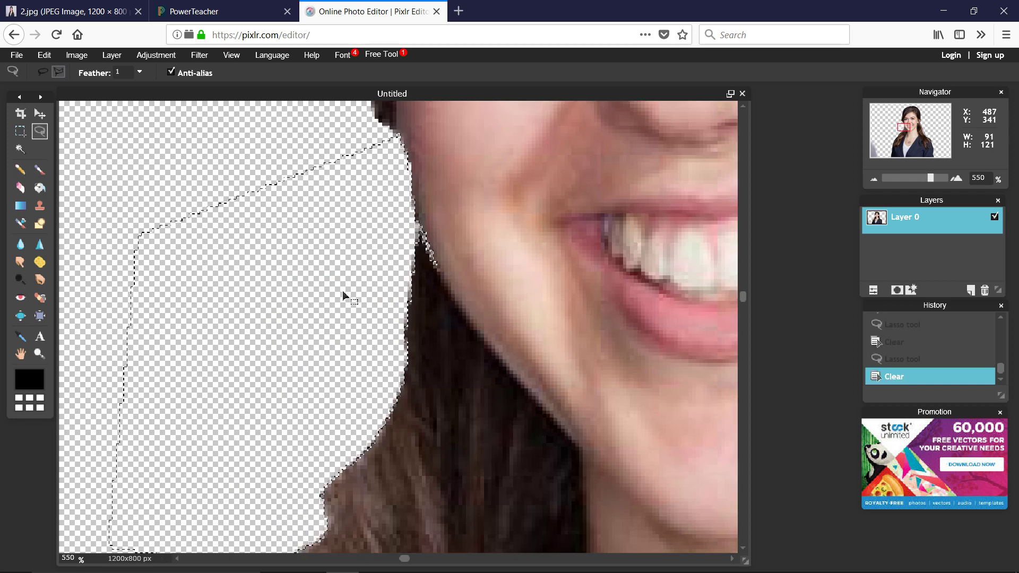
scroll(344, 334, "down", 4)
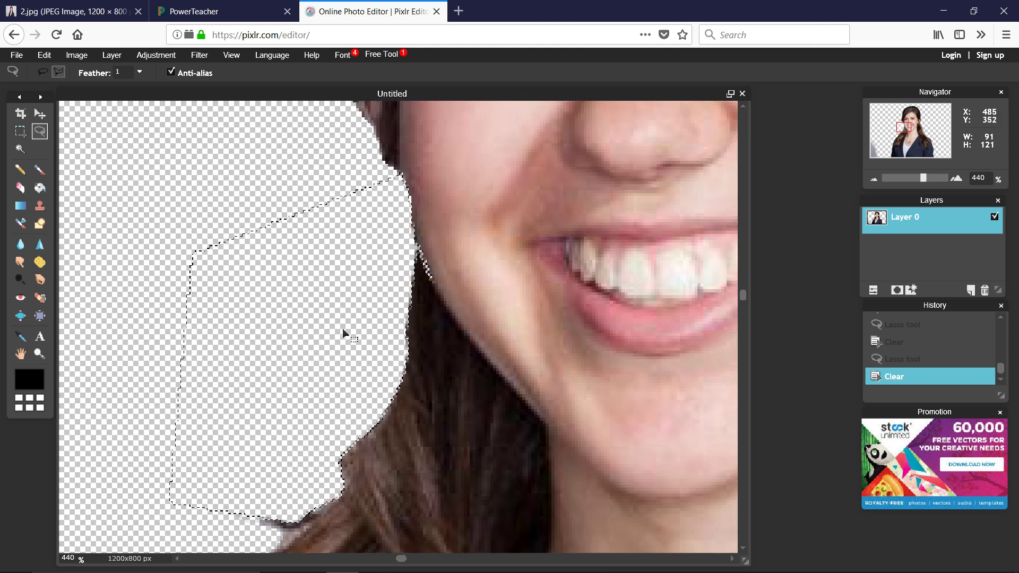
mouse_move(271, 485)
left_mouse_down()
mouse_move(318, 491)
mouse_move(344, 467)
left_mouse_up()
mouse_move(313, 437)
left_mouse_down()
mouse_move(246, 482)
mouse_move(296, 496)
mouse_move(300, 513)
left_mouse_up()
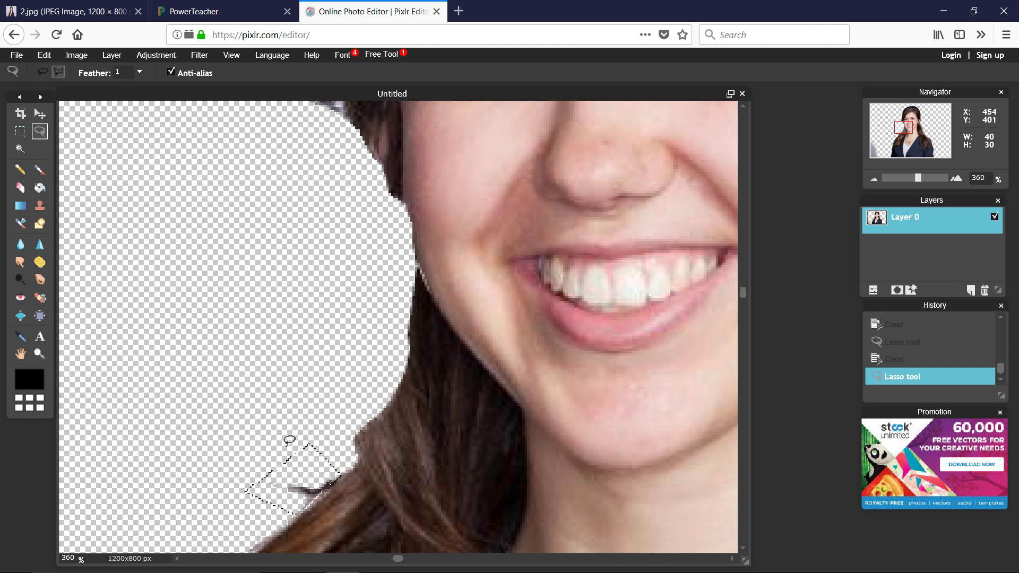
key("Delete")
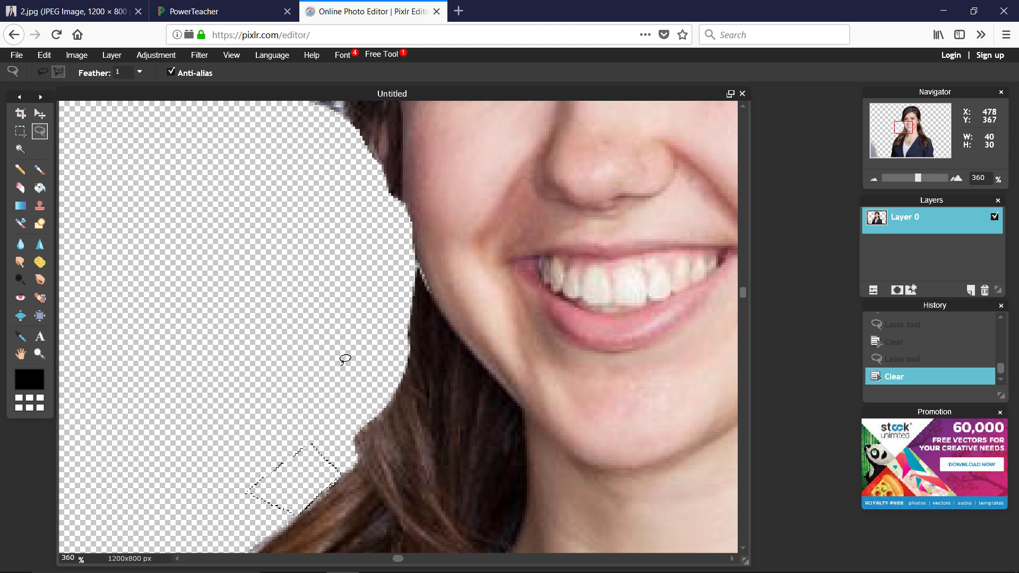
Undo the Lasso selections and deletions of the loose strands on the image-left side of the face
scroll(344, 345, "down", 3)
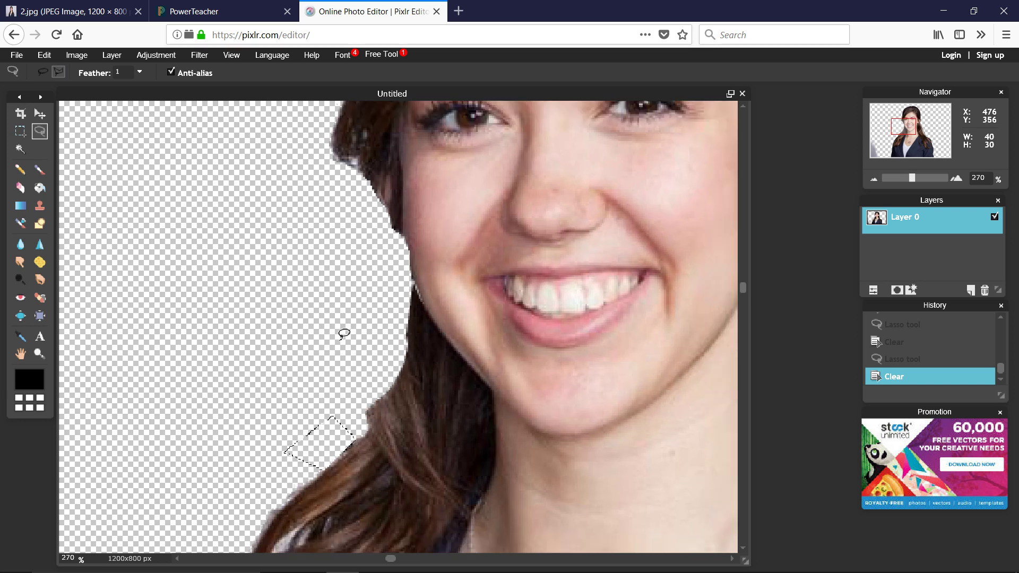
scroll(344, 334, "down", 5)
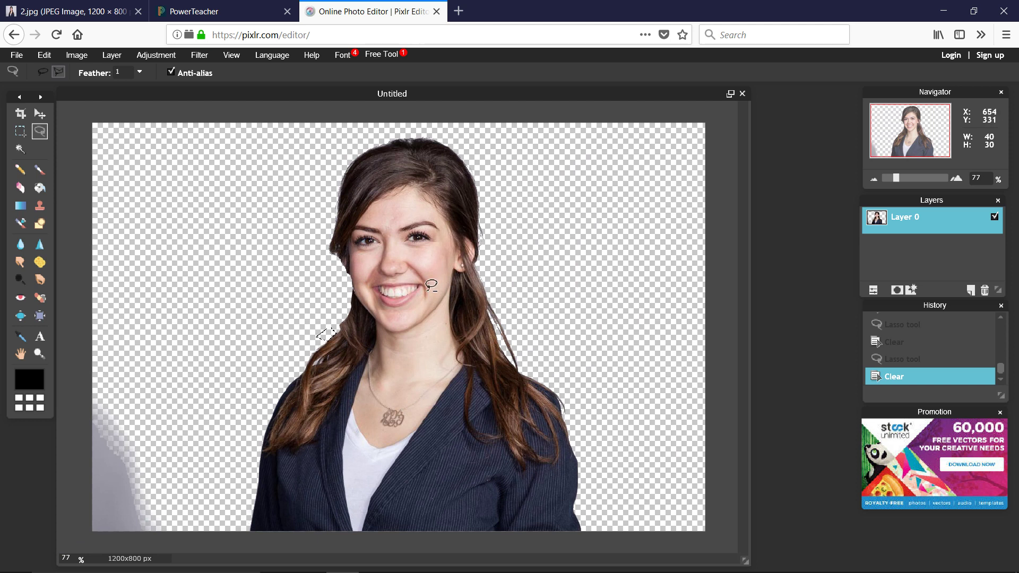
key("ctrl+z")
key("ctrl+z")
key("ctrl+z")
key("ctrl+z")
key("ctrl+z")
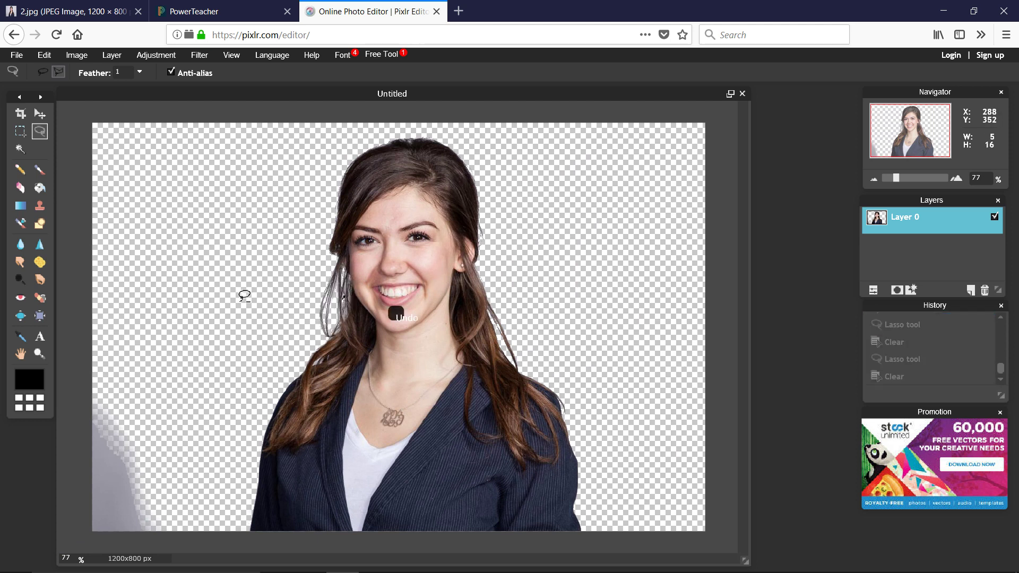
Undo the earlier Wand selections and deletions between the loose strands and the image-left cheek
scroll(275, 287, "down", 1)
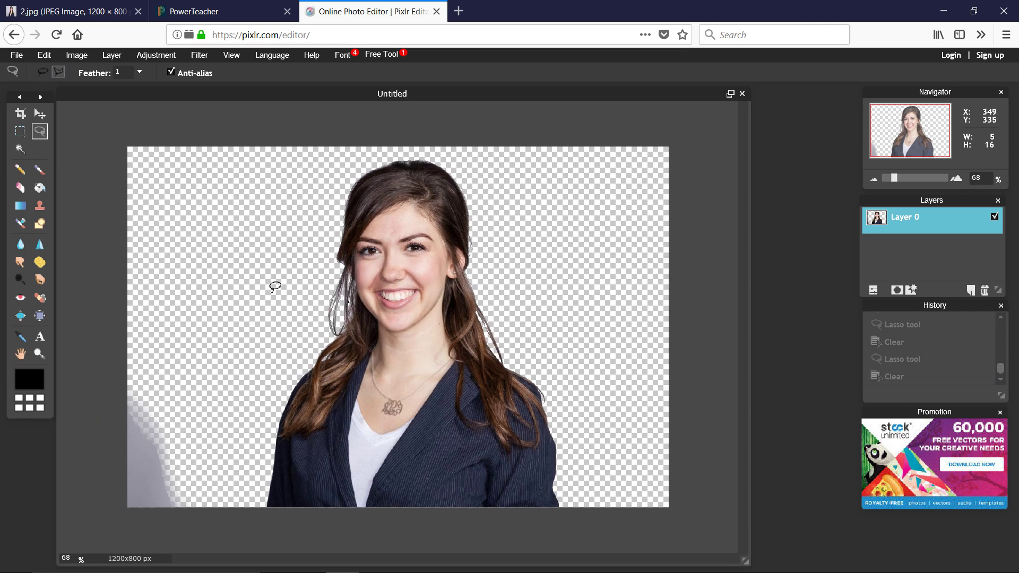
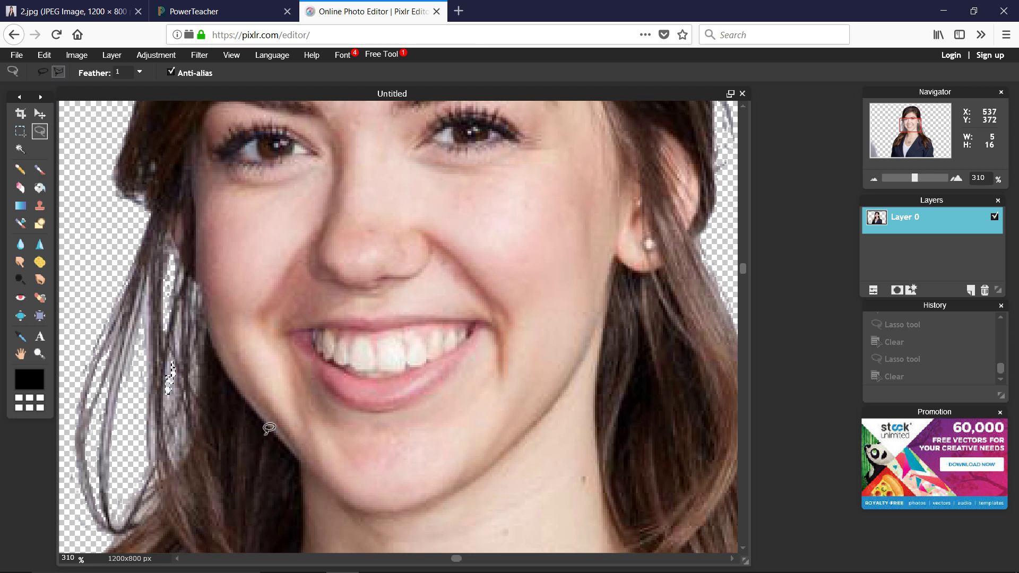
mouse_move(200, 409)
left_mouse_down()
mouse_move(198, 280)
mouse_move(198, 344)
mouse_move(204, 325)
left_mouse_up()
key("ctrl+z")
key("ctrl+z")
key("ctrl+z")
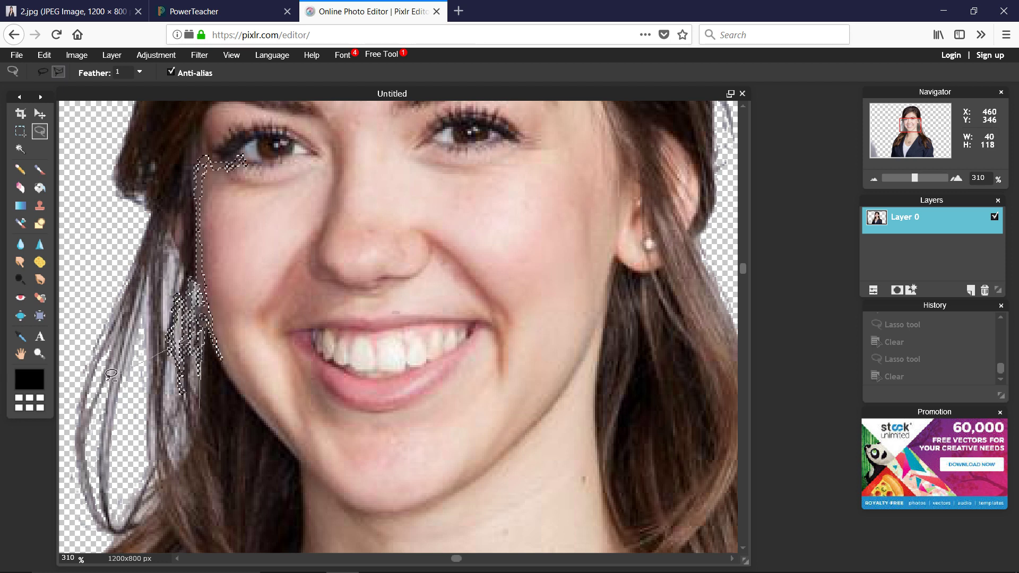
key("ctrl+z")
key("ctrl+z")
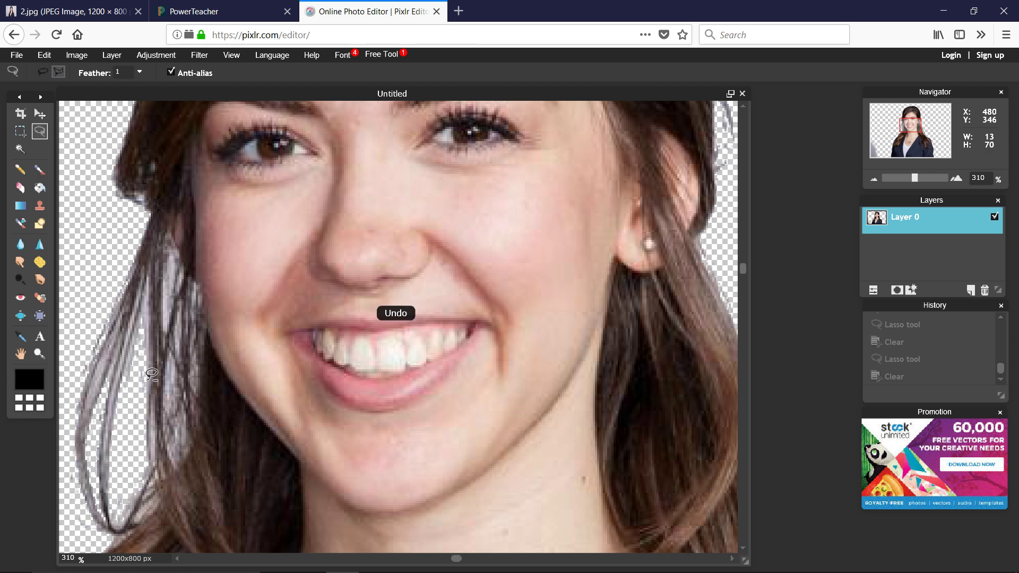
left_click(189, 326)
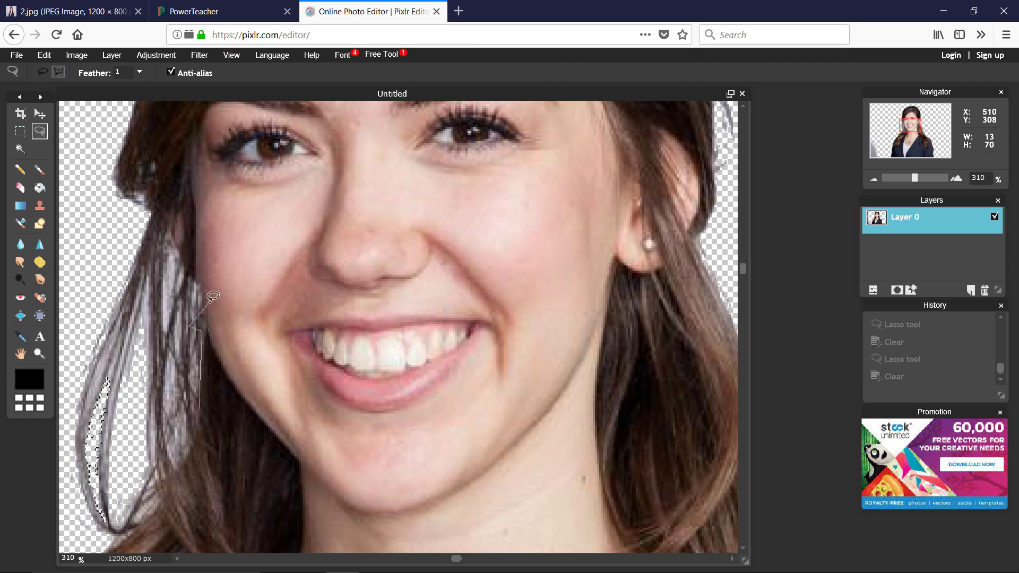
double_click(159, 311)
left_click(135, 294)
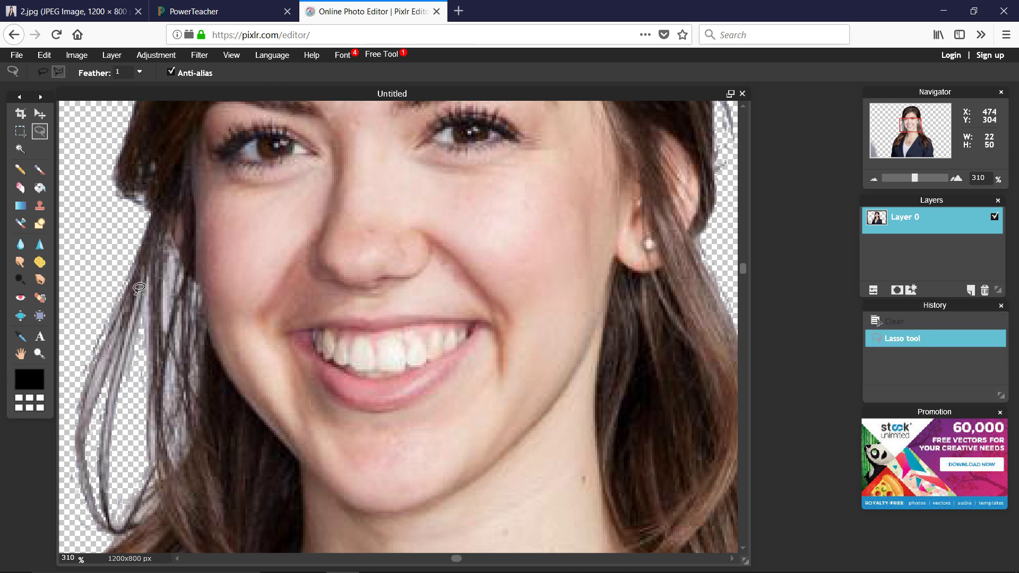
double_click(192, 309)
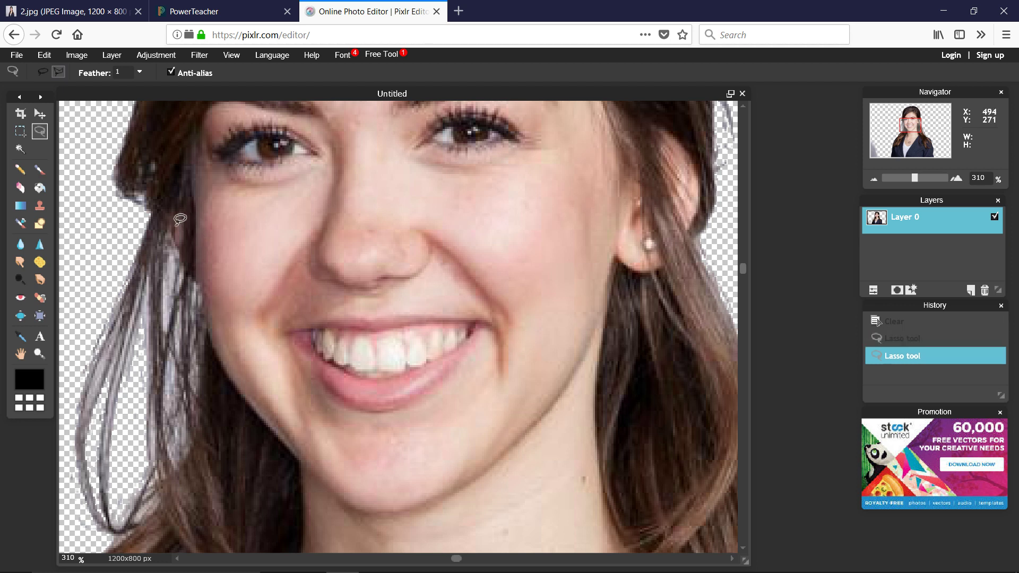
Outline all the loose strands beside the image-left cheek with the polygonal Lasso, delete them and clear the selection
left_click(152, 210)
left_click(184, 276)
left_click(192, 281)
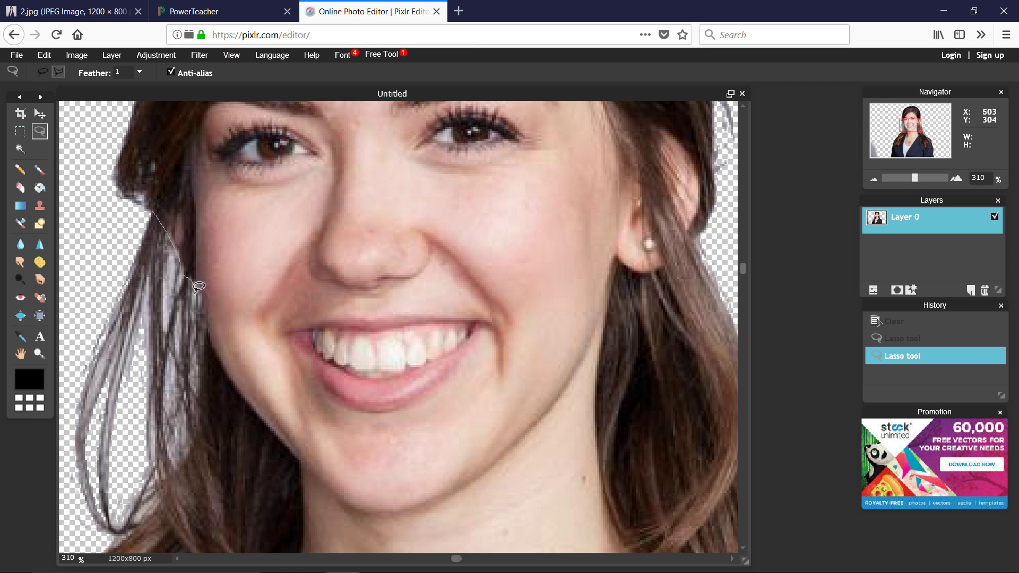
left_click(203, 327)
left_click(195, 417)
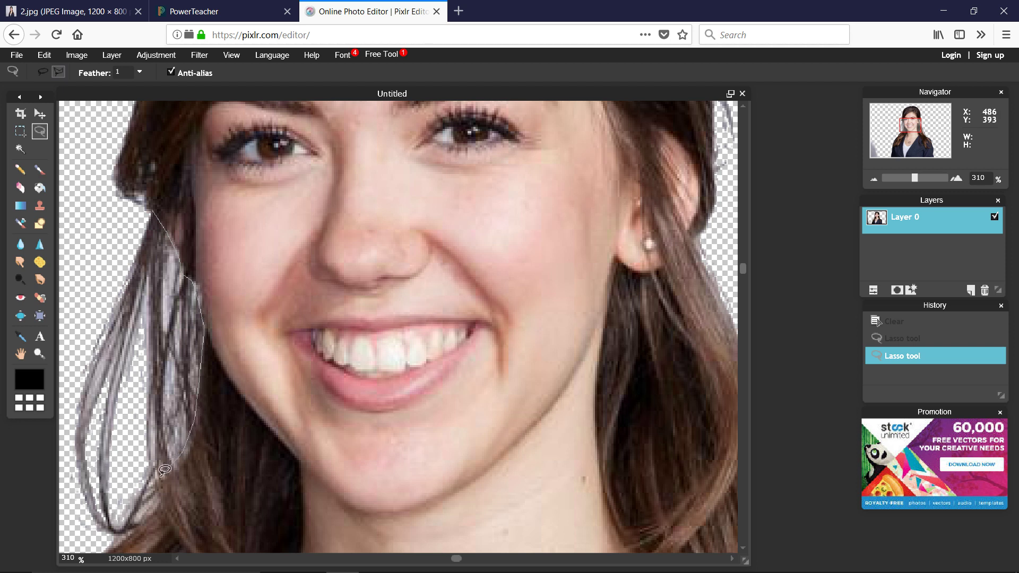
left_click_drag(159, 500, 107, 534)
mouse_move(60, 472)
left_mouse_down()
mouse_move(82, 436)
mouse_move(65, 383)
left_mouse_up()
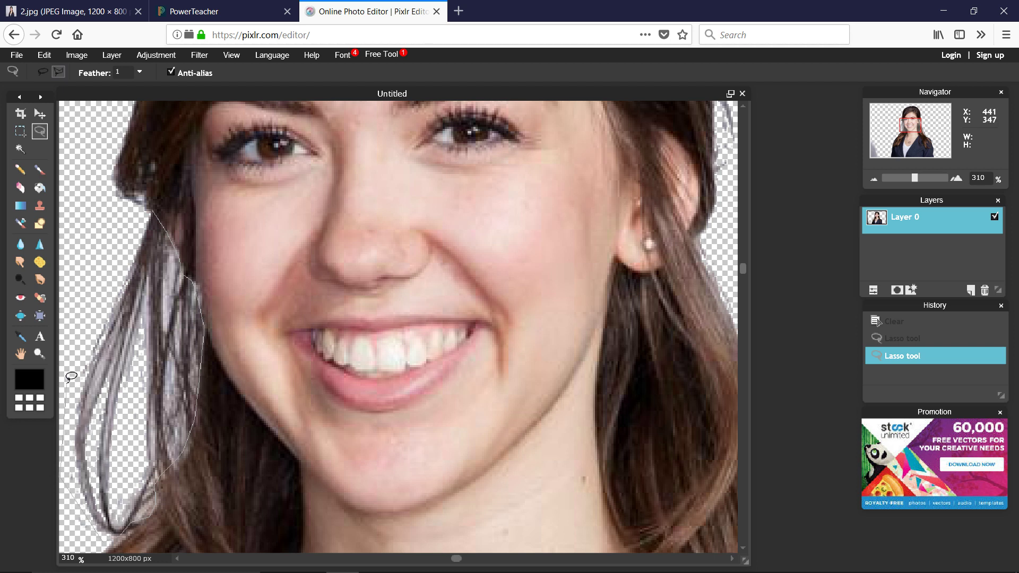
left_click(153, 202)
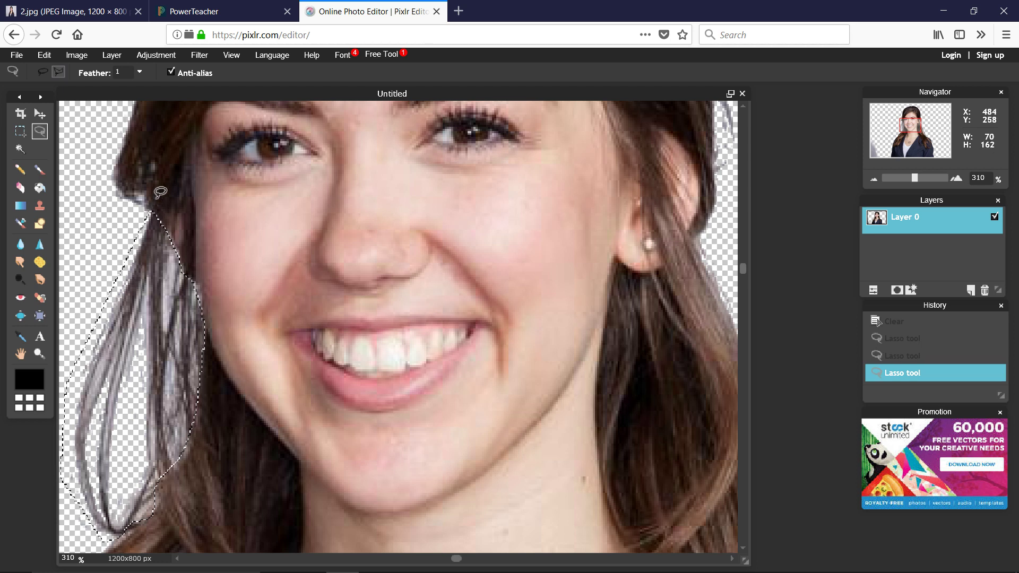
key("Delete")
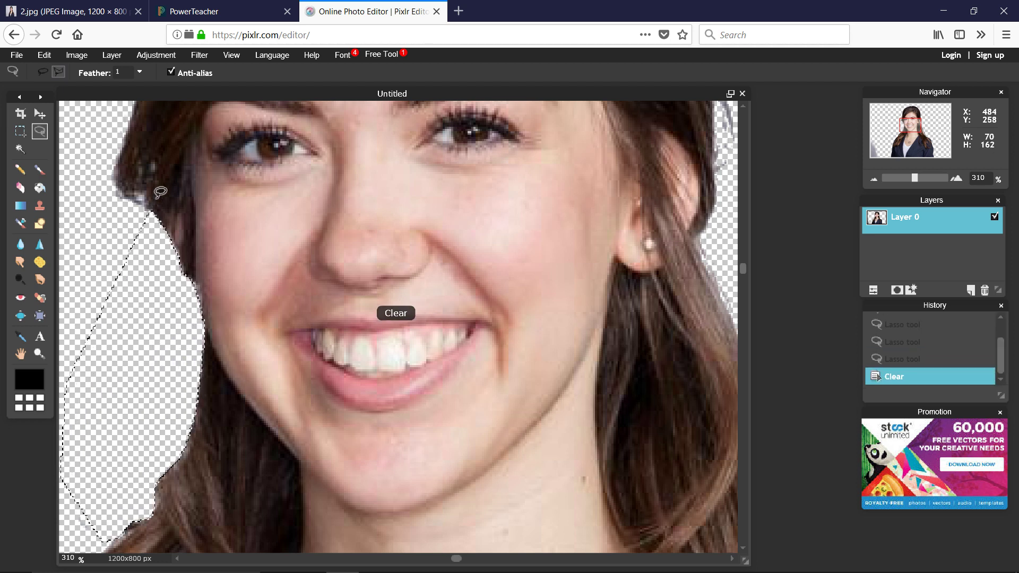
right_click(121, 231)
left_click(69, 175)
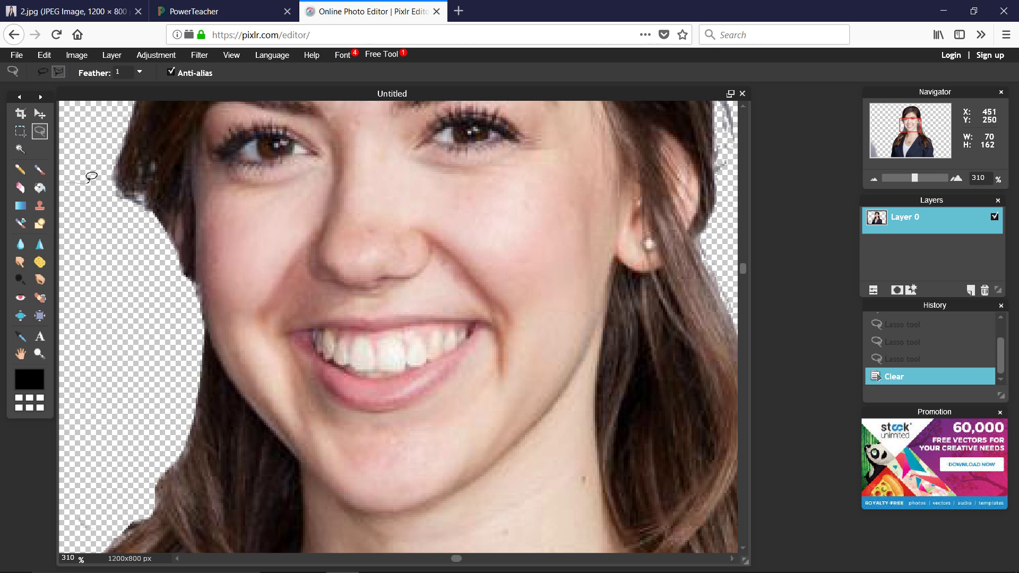
Inspect the overall cutout and the trimmed hair edge beside the image-left cheek
scroll(114, 252, "up", 1)
scroll(114, 252, "down", 5)
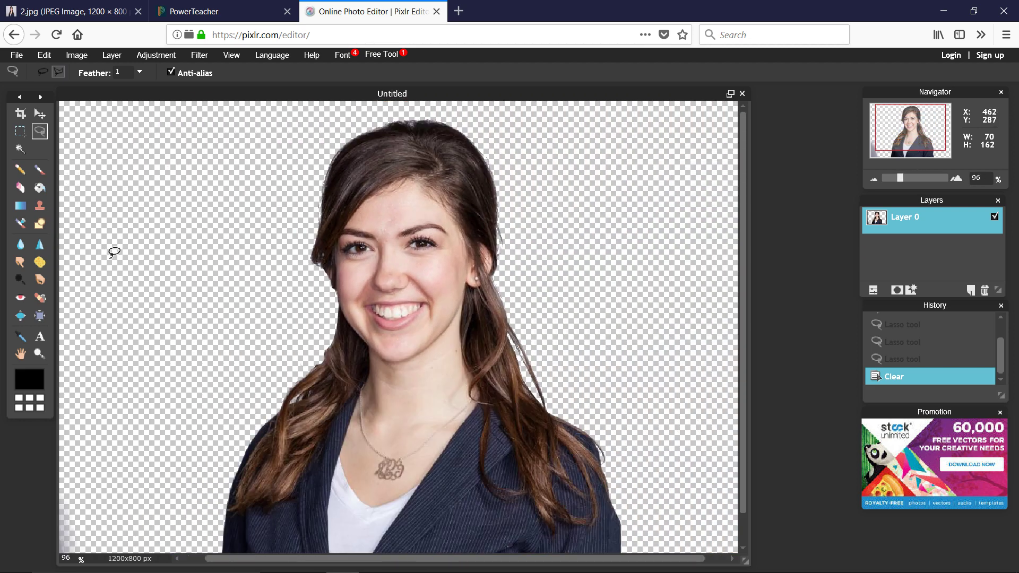
right_click(303, 316)
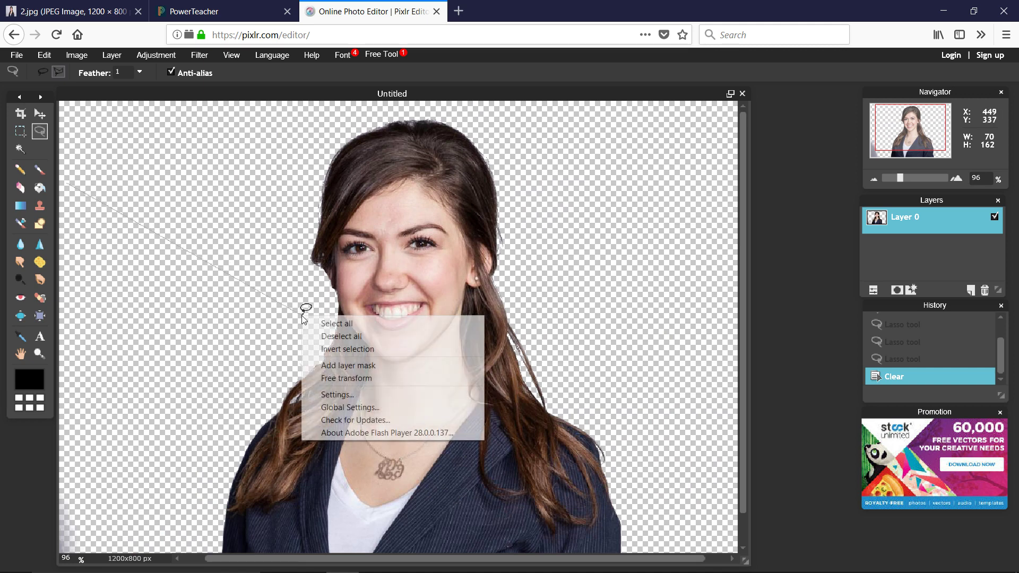
left_click(175, 296)
scroll(267, 274, "down", 1)
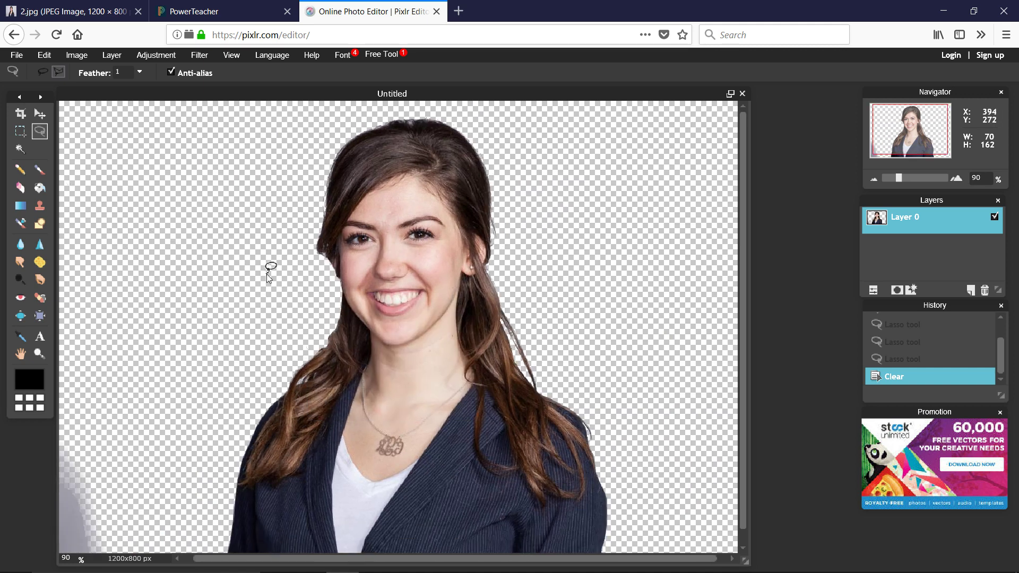
scroll(266, 274, "up", 4)
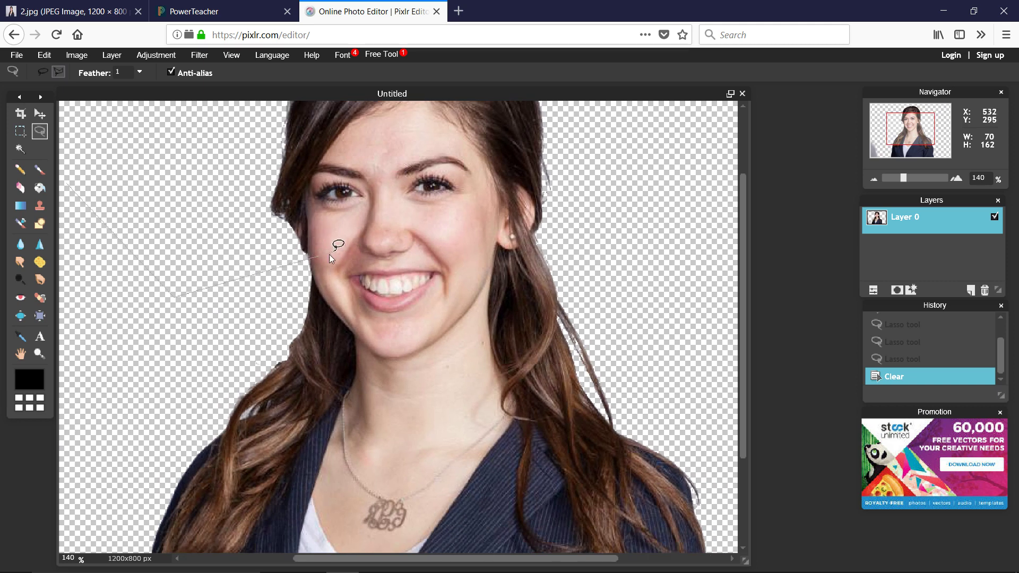
scroll(316, 256, "up", 5)
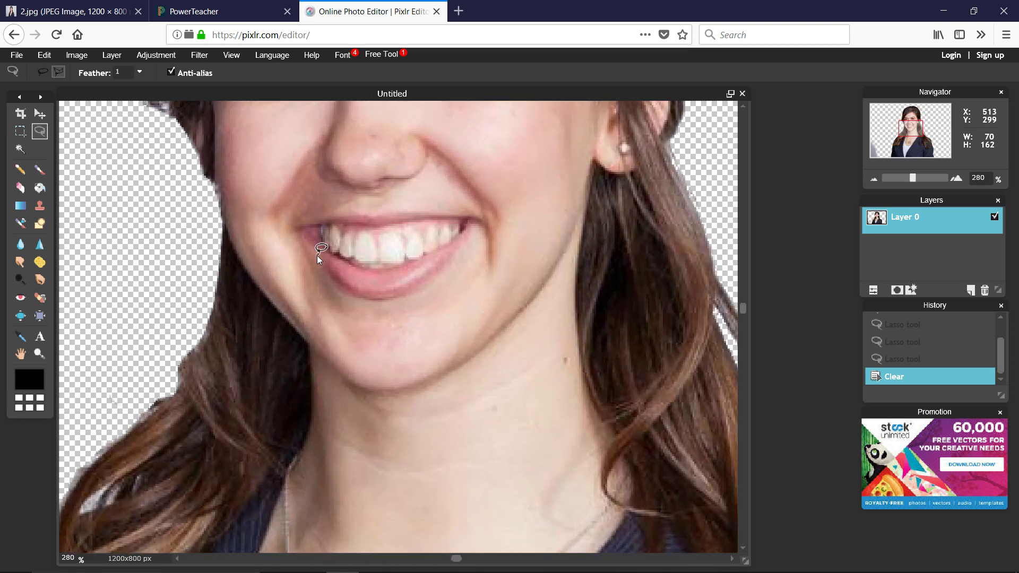
scroll(317, 256, "up", 1)
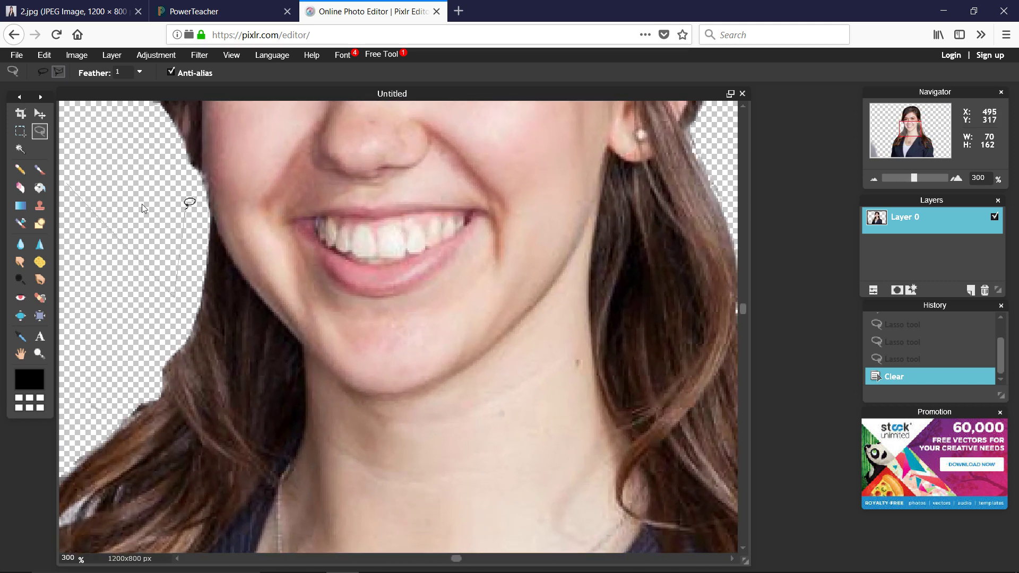
Finish the stray Lasso outline, clear its selection and switch to the Clone Stamp tool
left_click(40, 206)
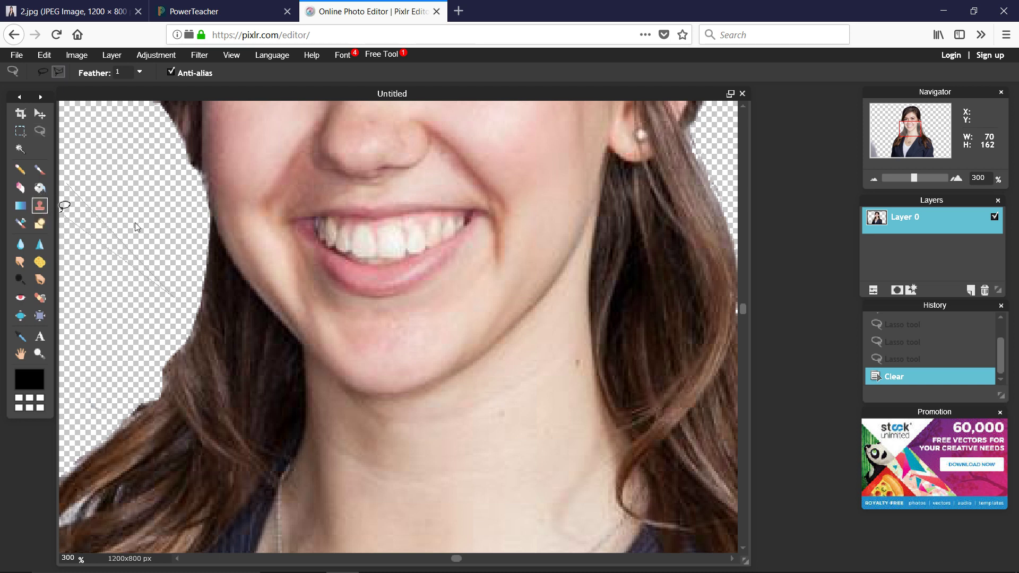
double_click(77, 168)
left_click(45, 200)
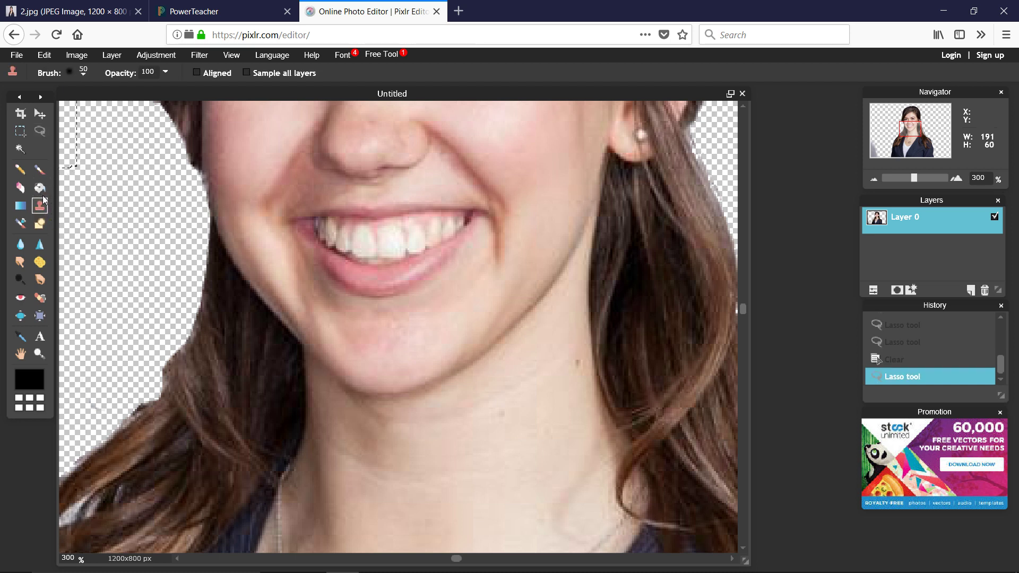
left_click(40, 187)
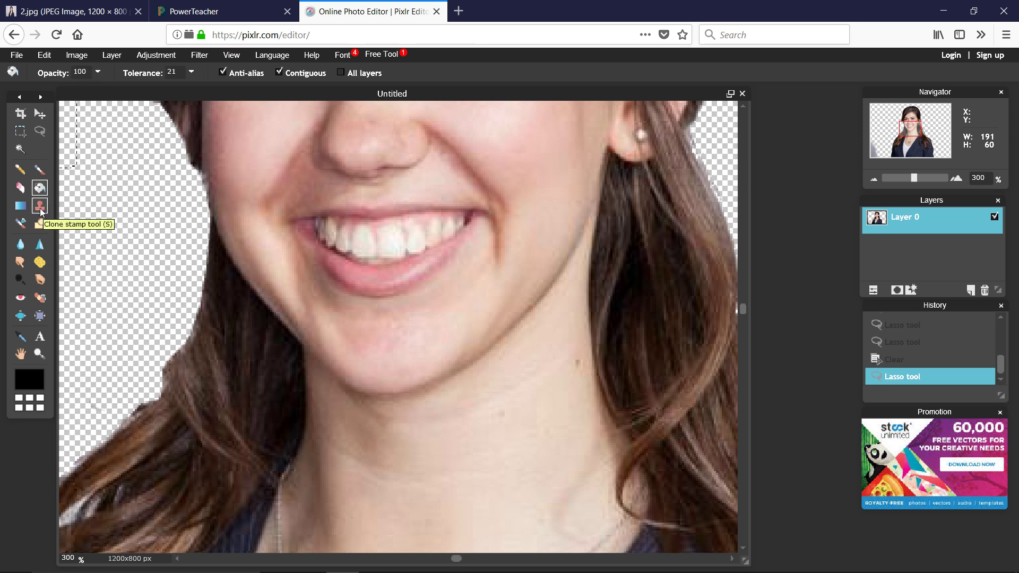
left_click(40, 210)
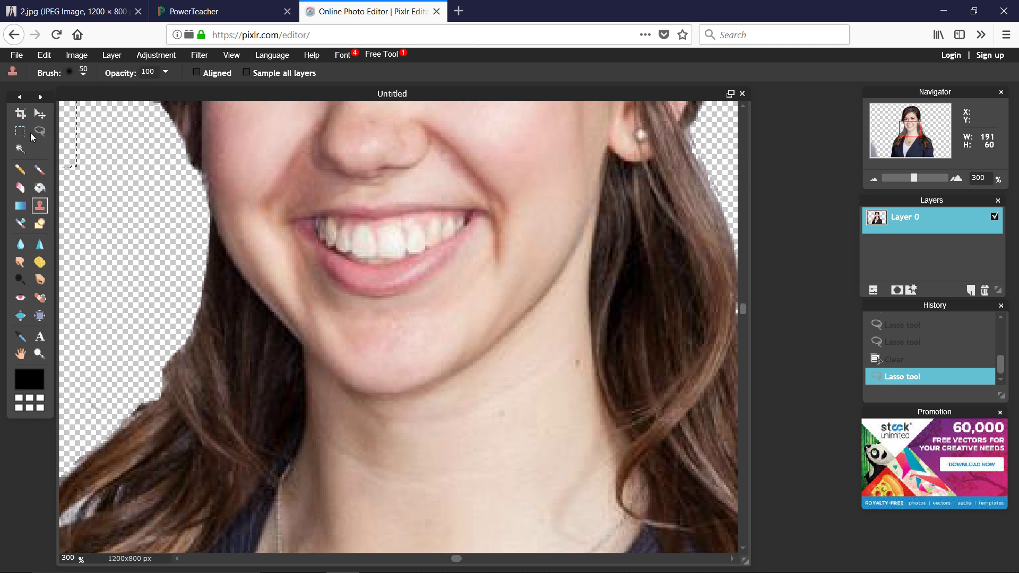
left_click(44, 55)
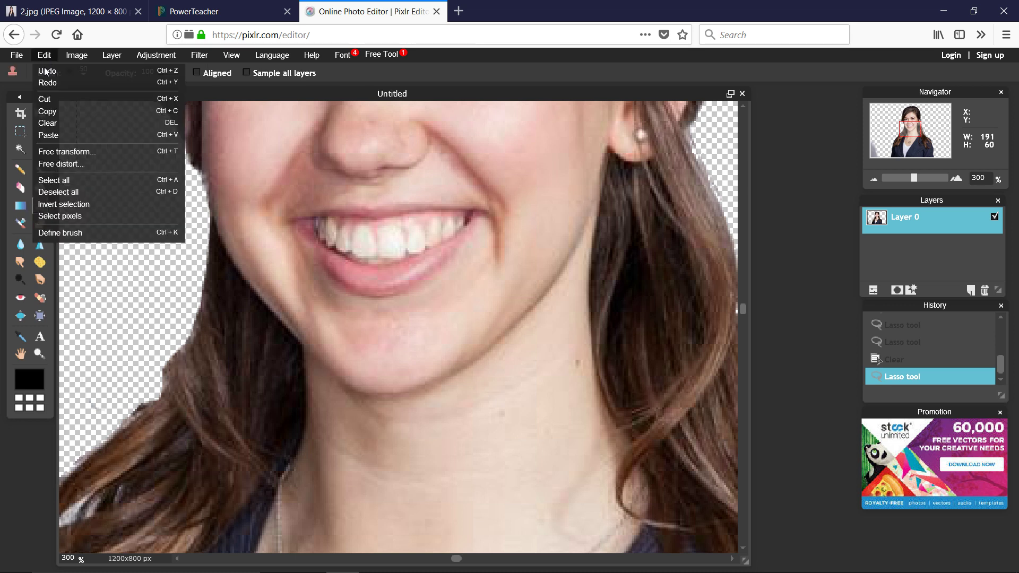
left_click(69, 192)
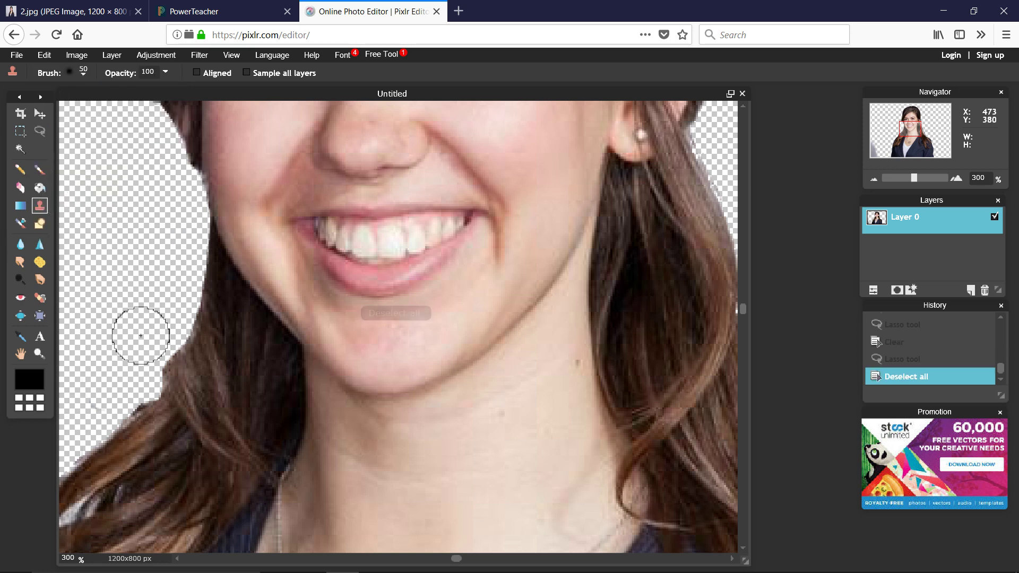
Define a clone source and retouch the image-left cheek edge with the Clone Stamp using the round size 9 brush
left_click(82, 75)
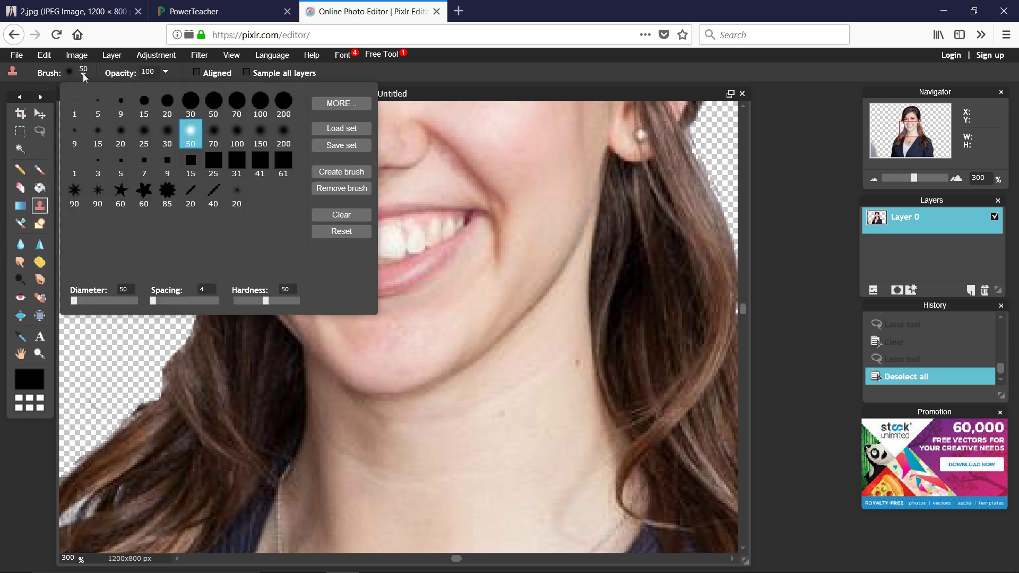
left_click(121, 103)
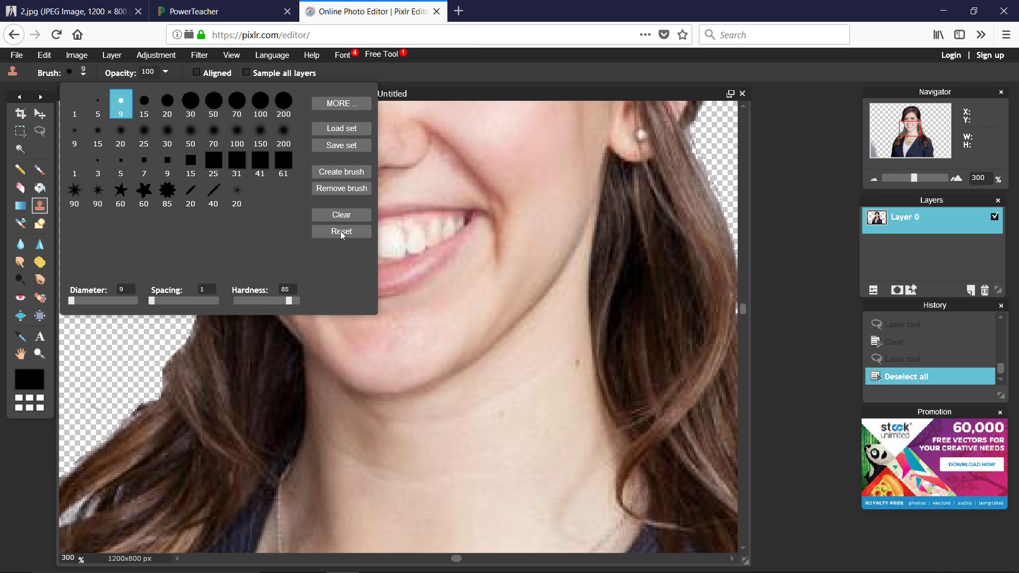
left_click(419, 71)
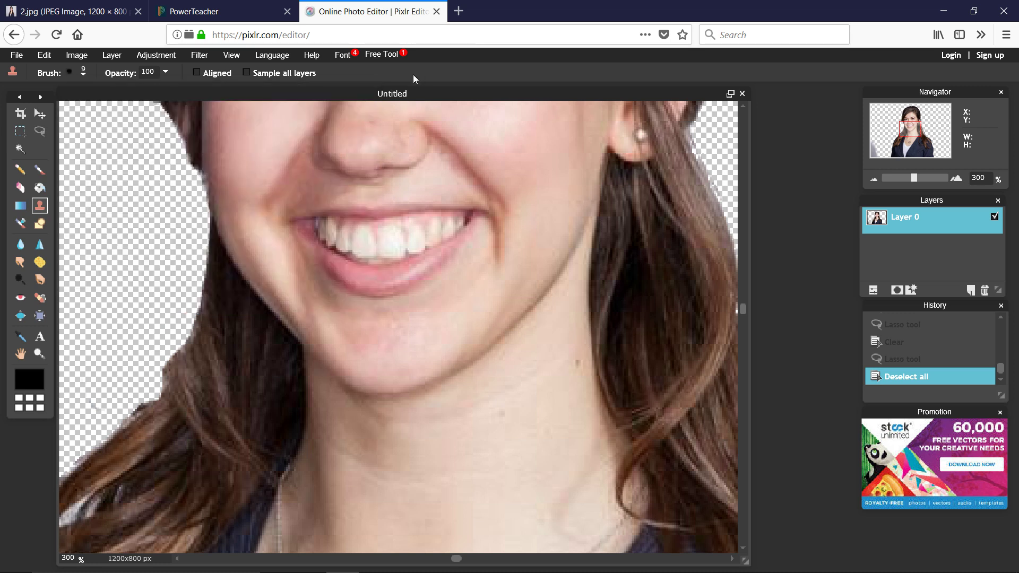
left_click(209, 163)
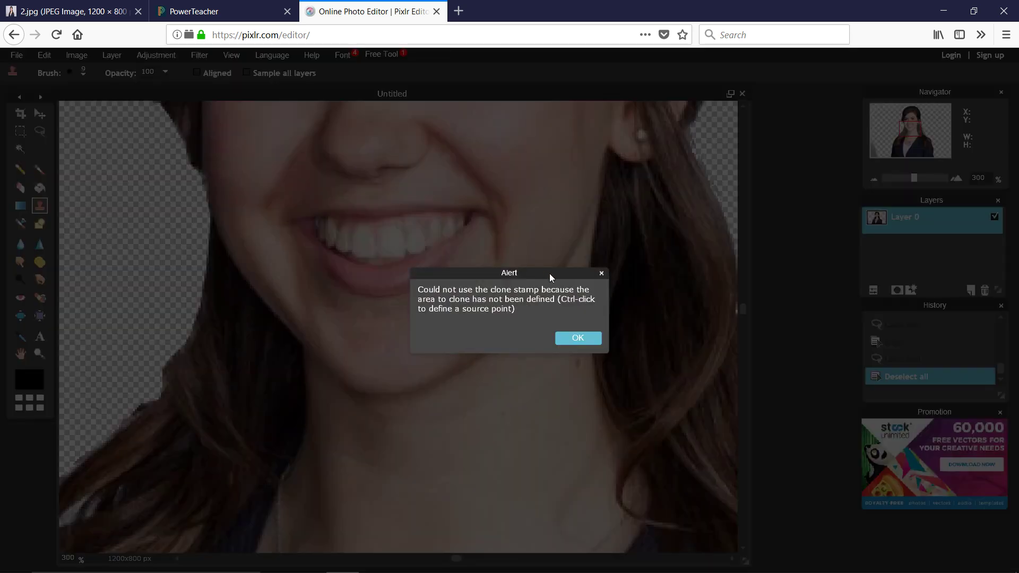
left_click(579, 338)
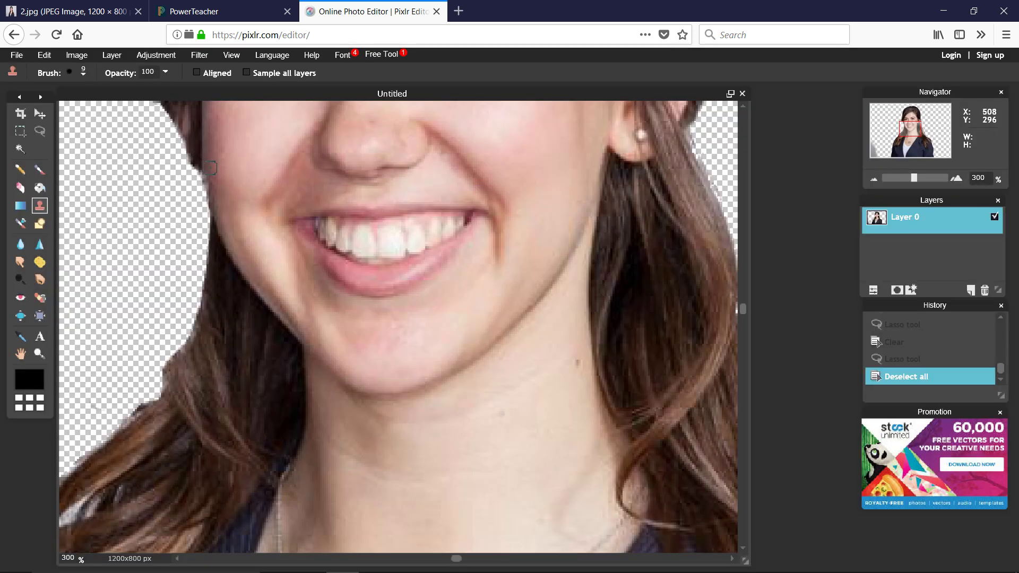
left_click_drag(208, 180, 211, 185)
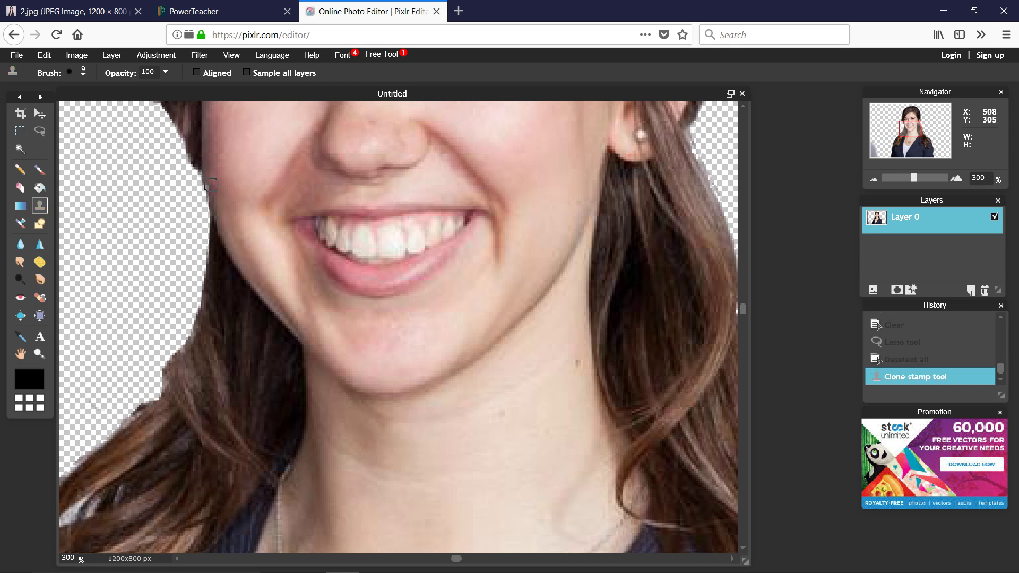
left_click(211, 187)
left_click(211, 196)
left_click(212, 176)
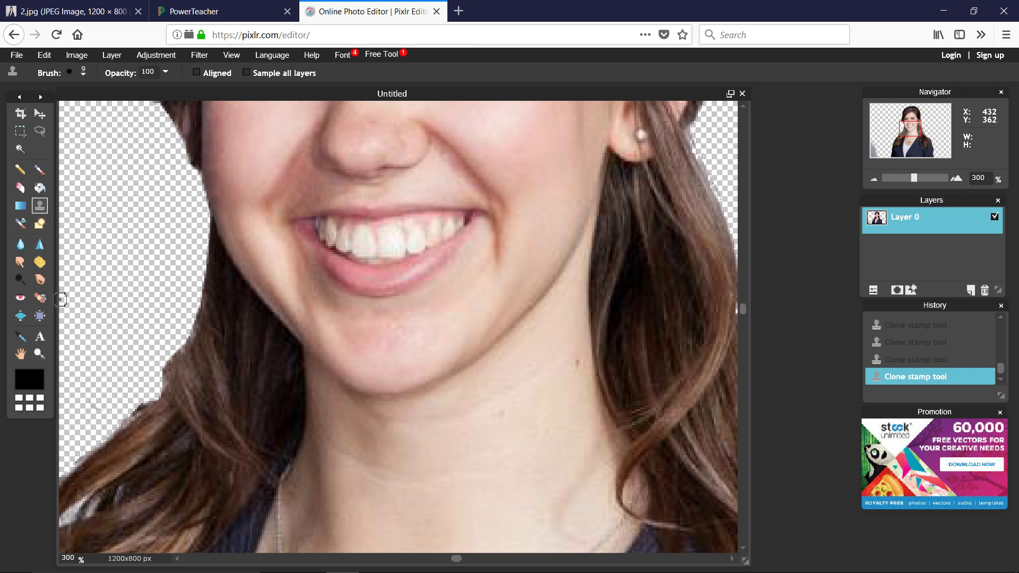
Smooth the image-left cheek edge with the Smudge tool using the round size 5 brush
left_click(20, 262)
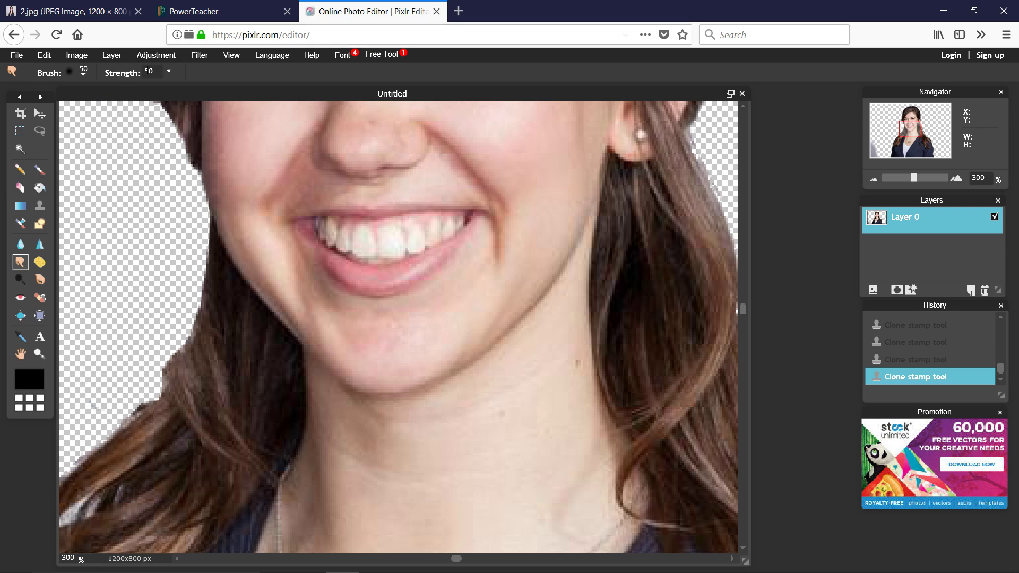
left_click(84, 73)
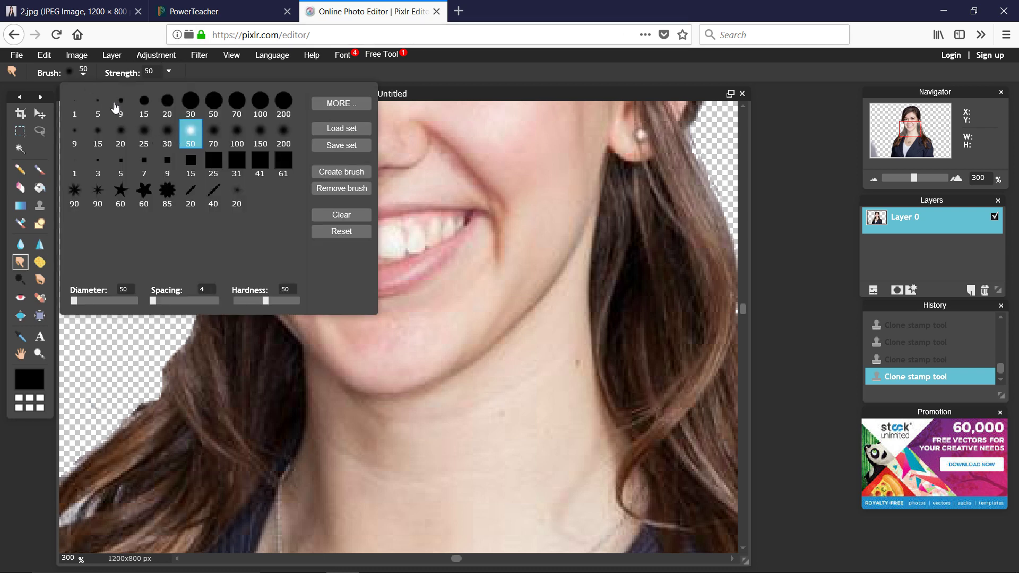
left_click(98, 106)
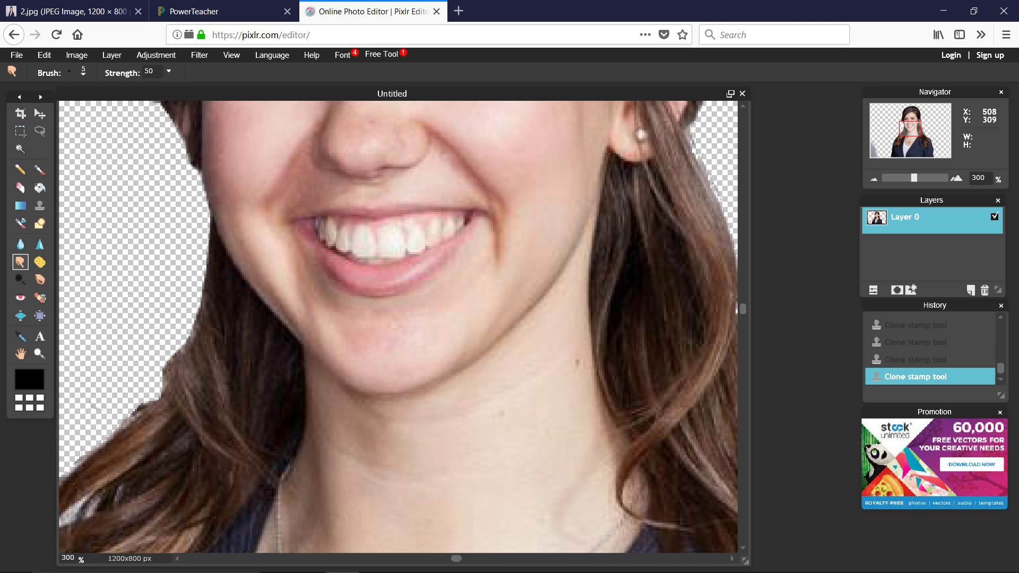
left_click_drag(214, 211, 214, 214)
mouse_move(210, 162)
left_mouse_down()
mouse_move(209, 150)
mouse_move(212, 178)
left_mouse_up()
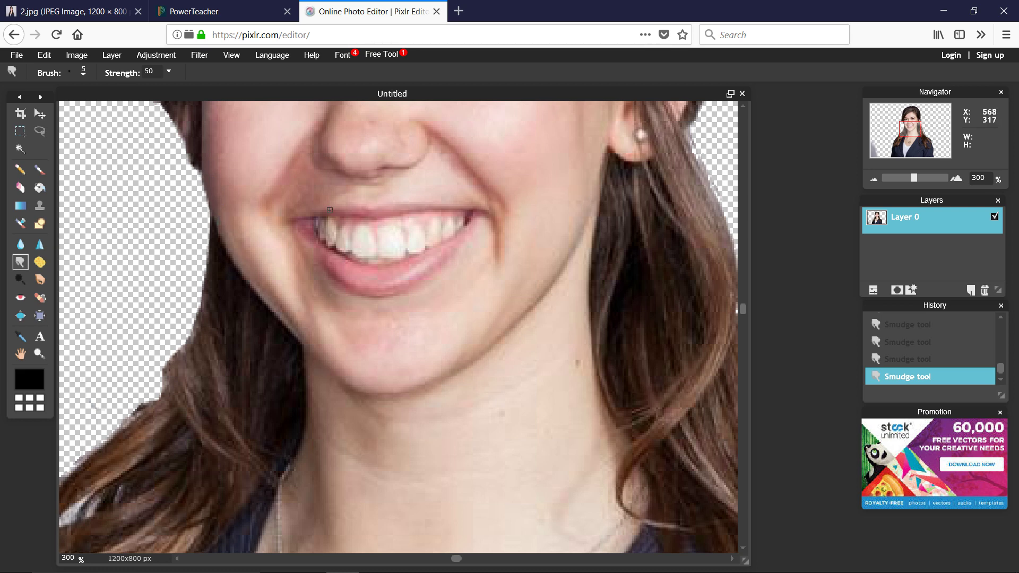
Select the woman from above her head to below the jacket with a rectangular Marquee of about 652 x 743 px
scroll(330, 210, "down", 6)
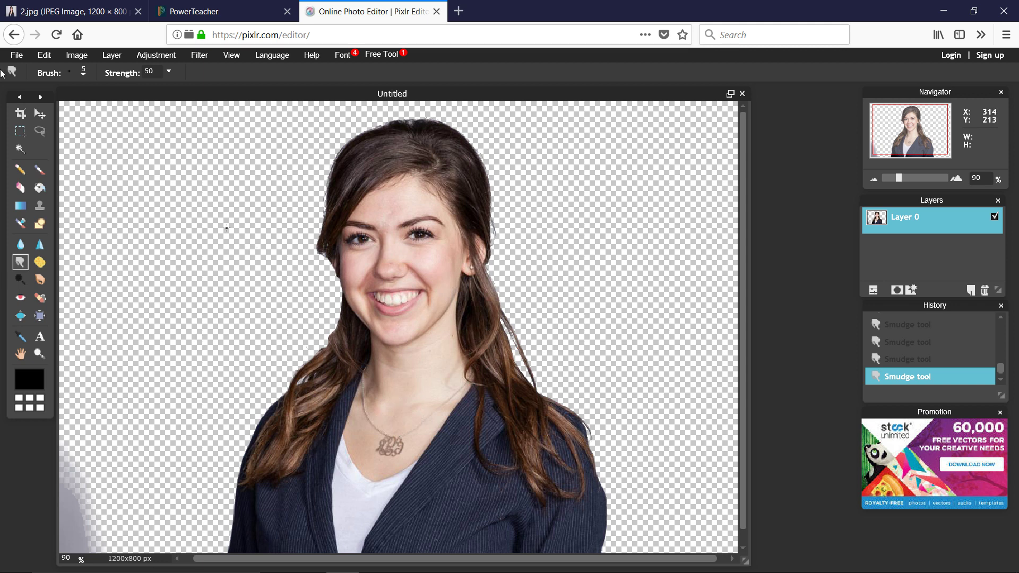
left_click(20, 131)
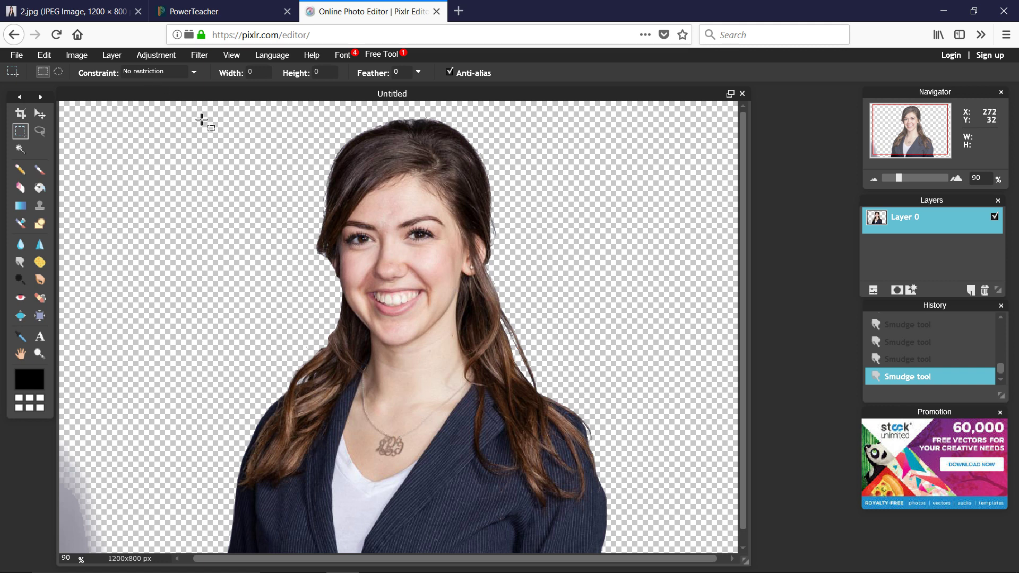
left_click(244, 163)
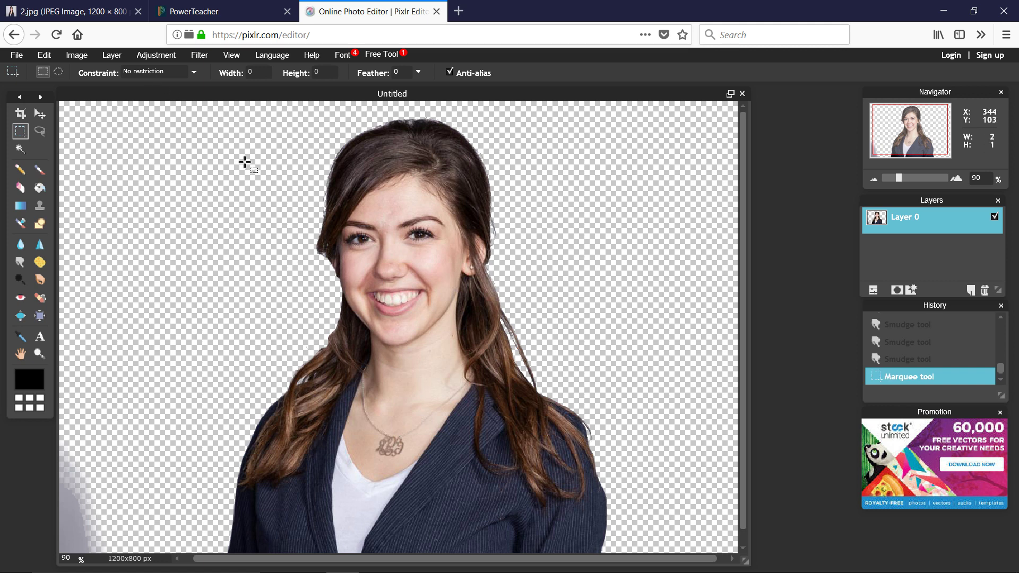
left_click_drag(245, 163, 576, 372)
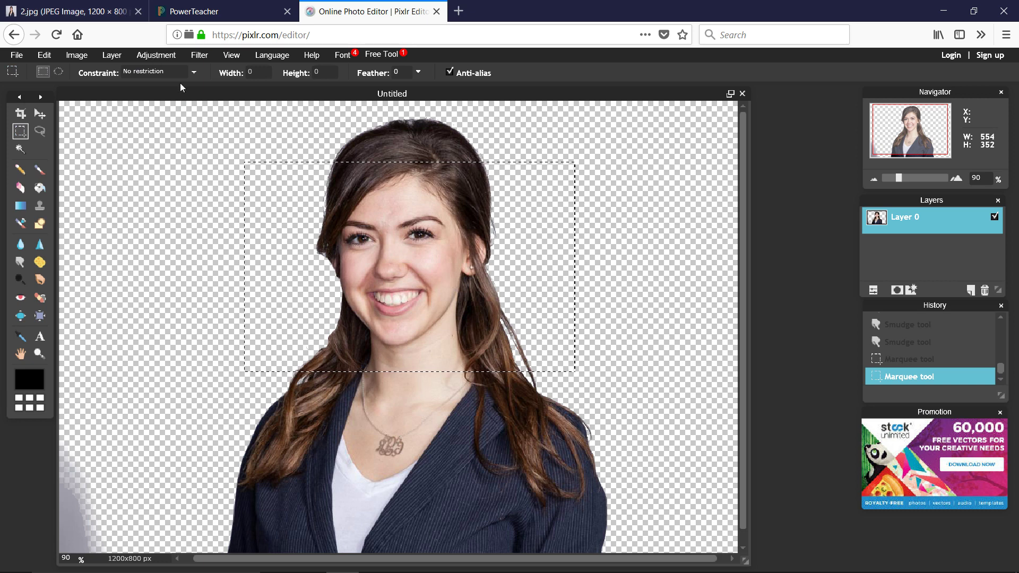
left_click_drag(225, 112, 614, 554)
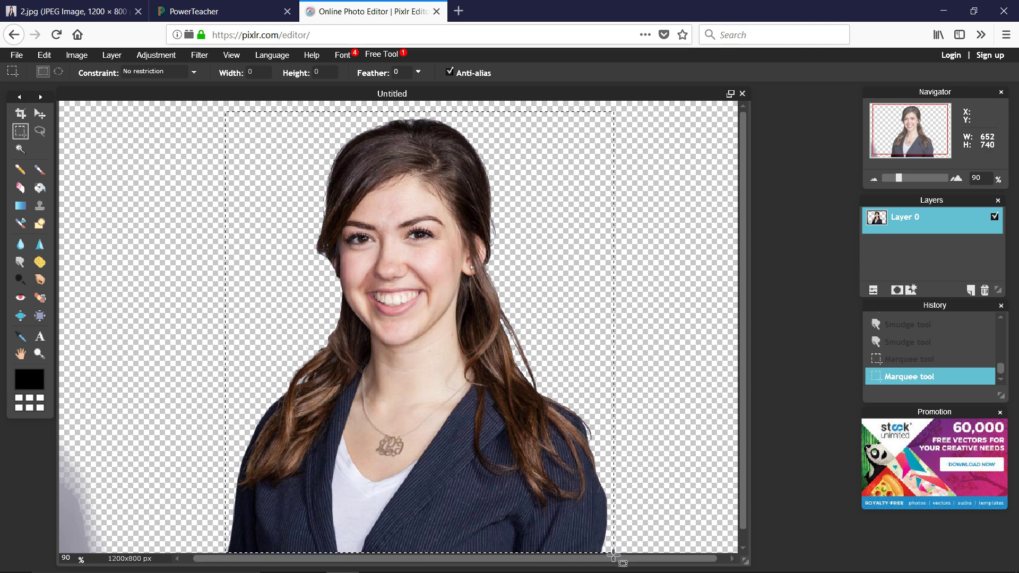
left_click_drag(613, 555, 614, 557)
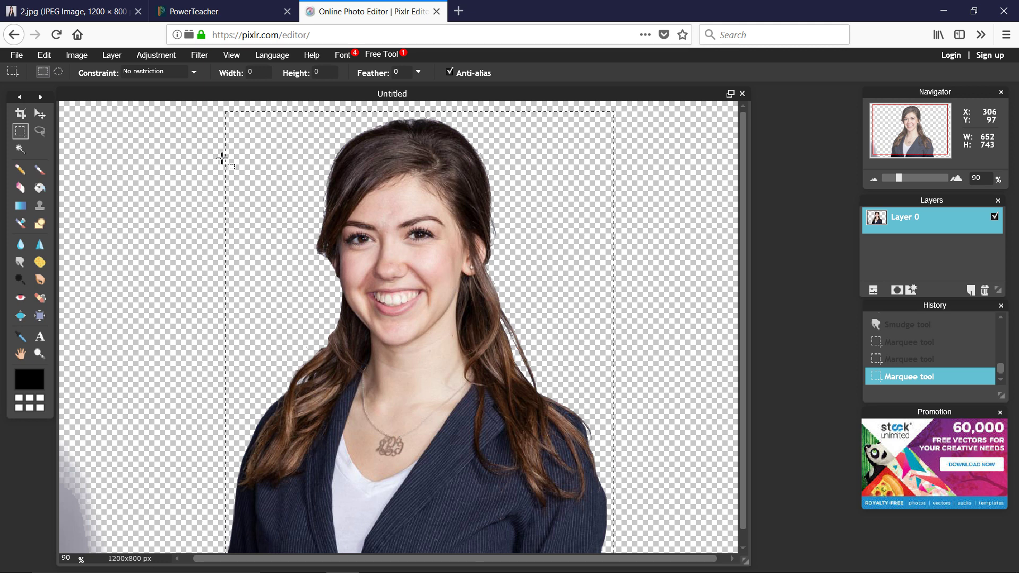
left_click(16, 56)
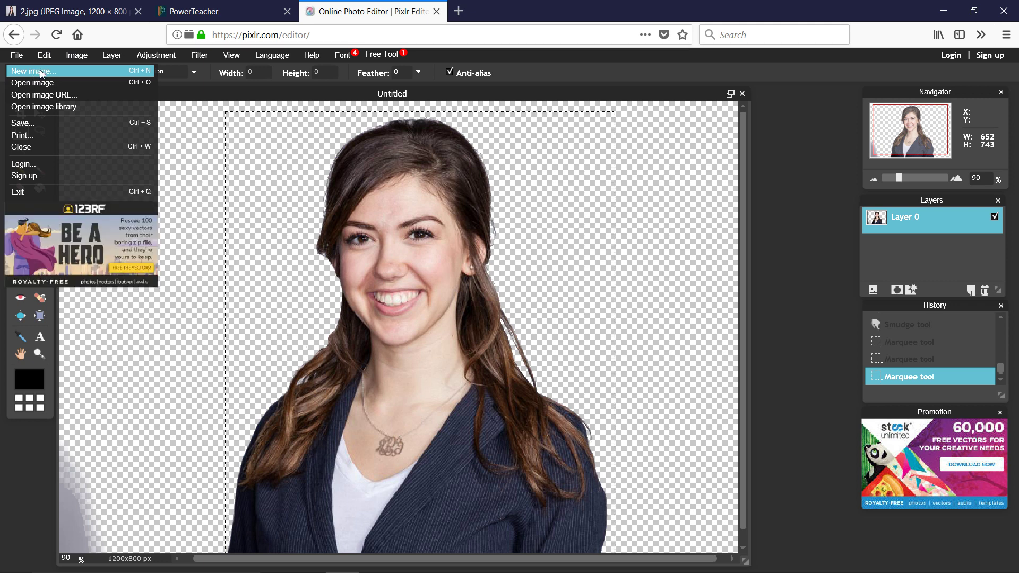
left_click(50, 71)
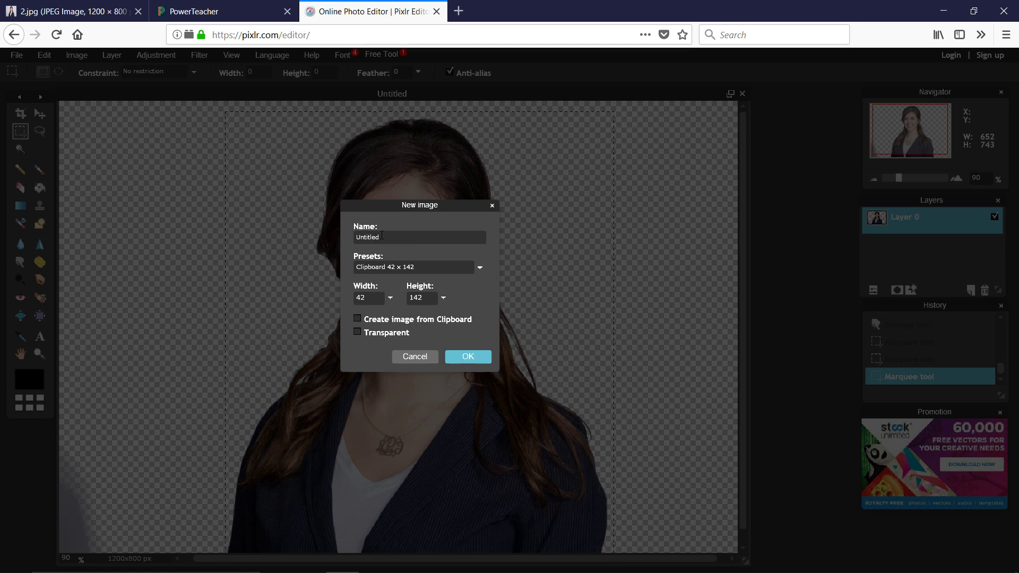
left_click_drag(382, 237, 345, 239)
left_click(414, 357)
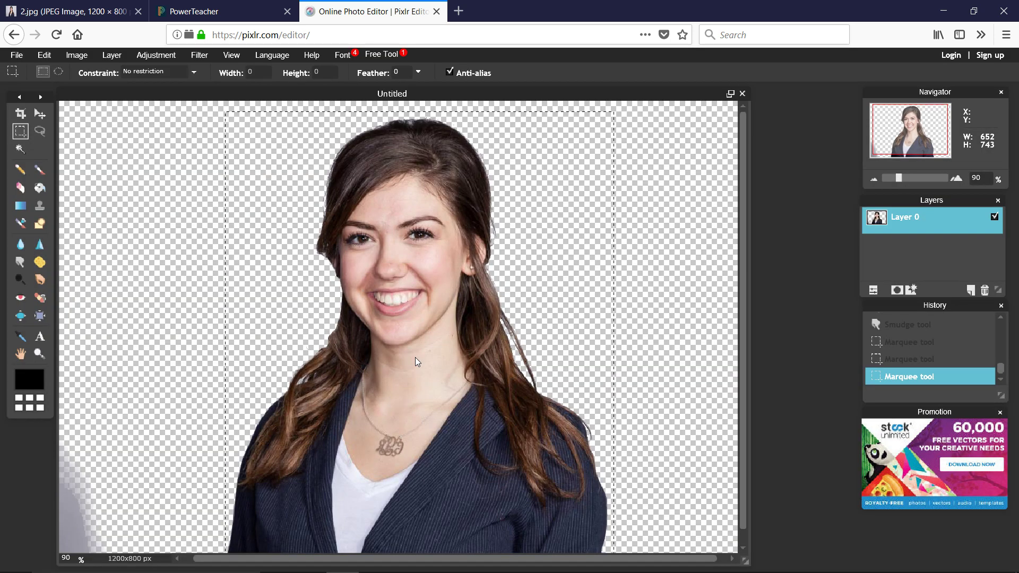
Copy the marquee-selected area of the woman's cutout to the clipboard
left_click(49, 57)
left_click(47, 113)
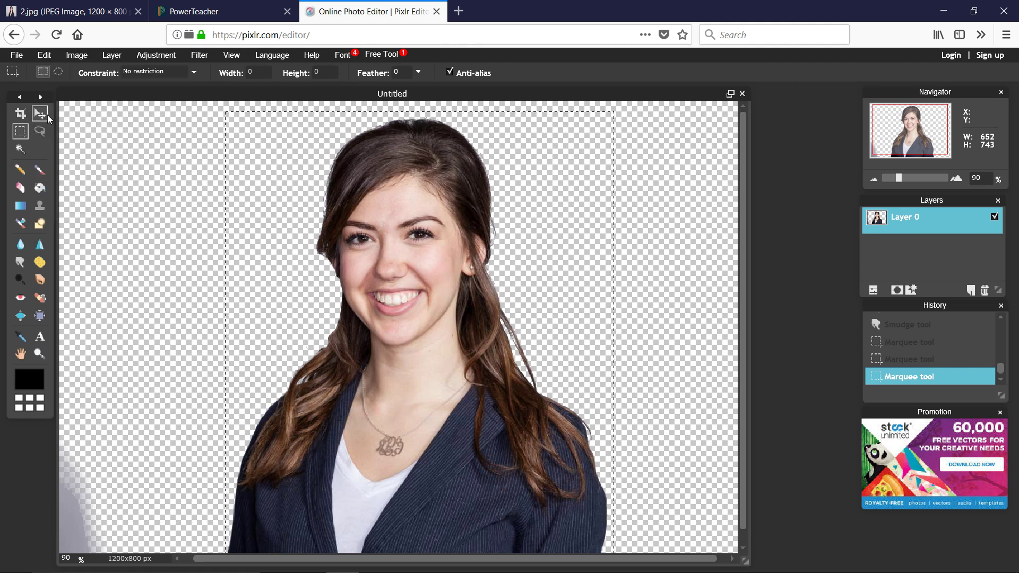
Create a 652 x 743 px image from the clipboard without the Transparent option, and close it
left_click(16, 55)
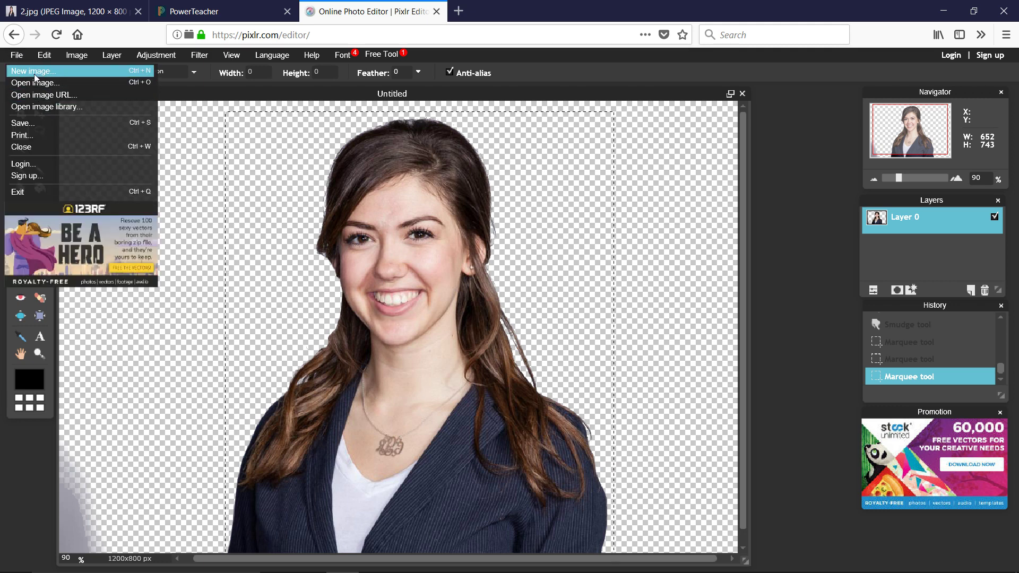
left_click(26, 71)
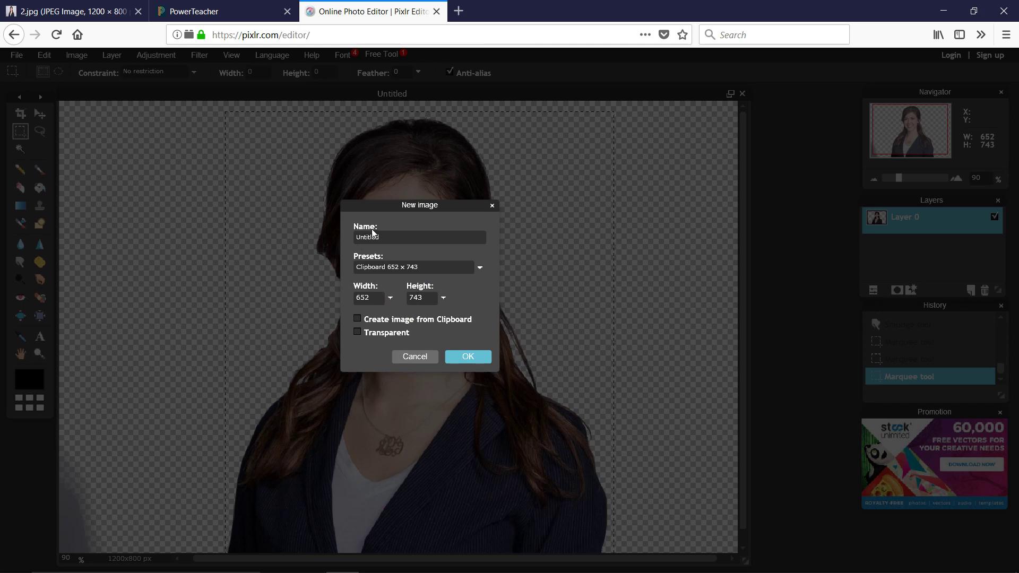
left_click(357, 319)
left_click(477, 356)
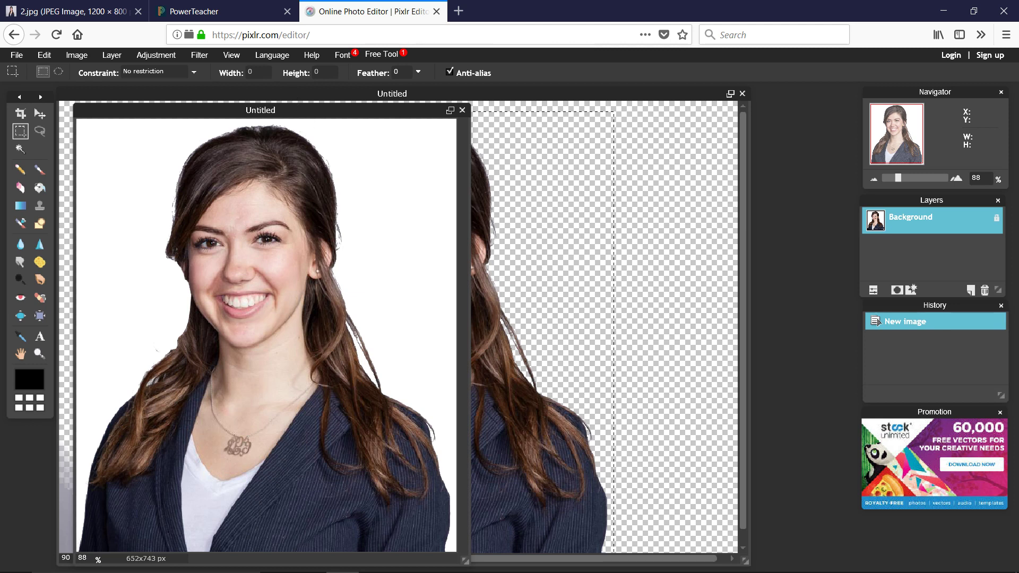
left_click(464, 110)
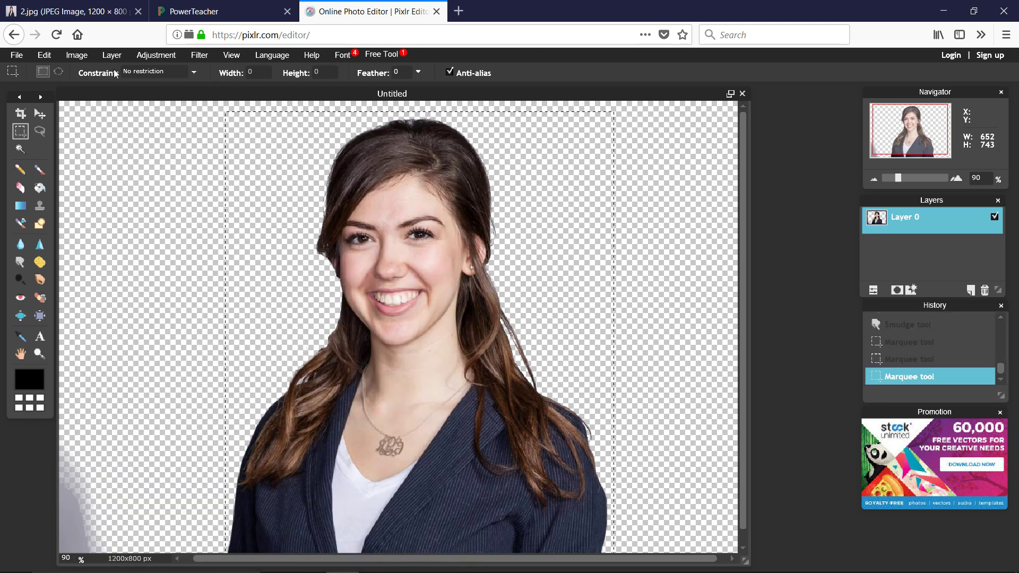
Create a new 652 x 743 px image from the clipboard with a transparent background
left_click(19, 55)
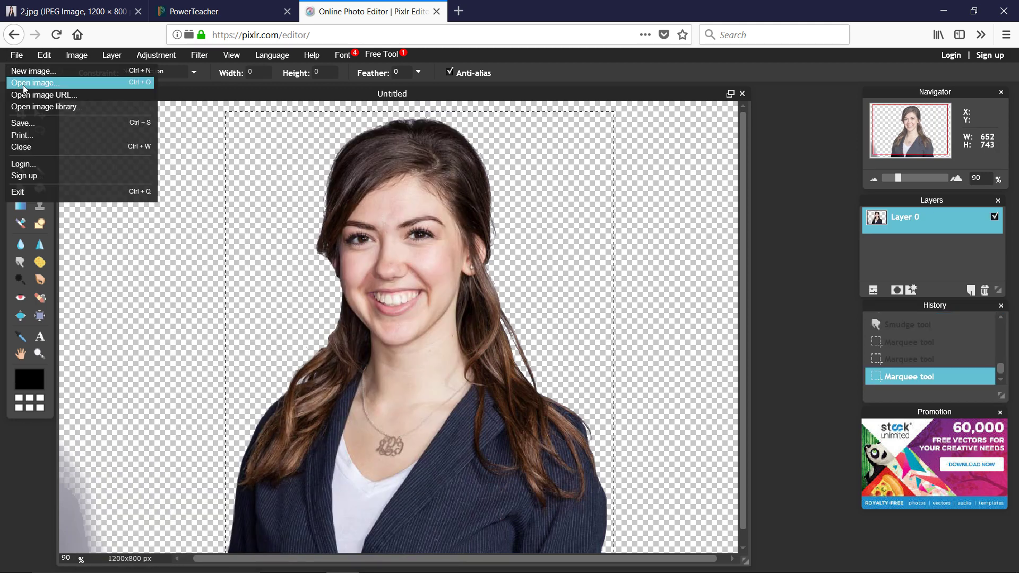
left_click(27, 75)
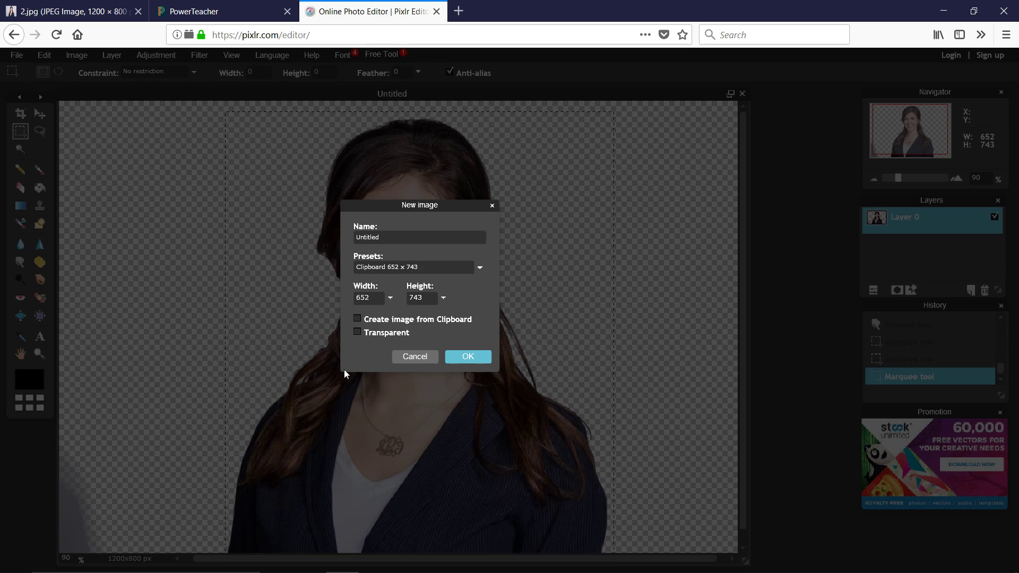
left_click(357, 332)
left_click(357, 319)
left_click(468, 358)
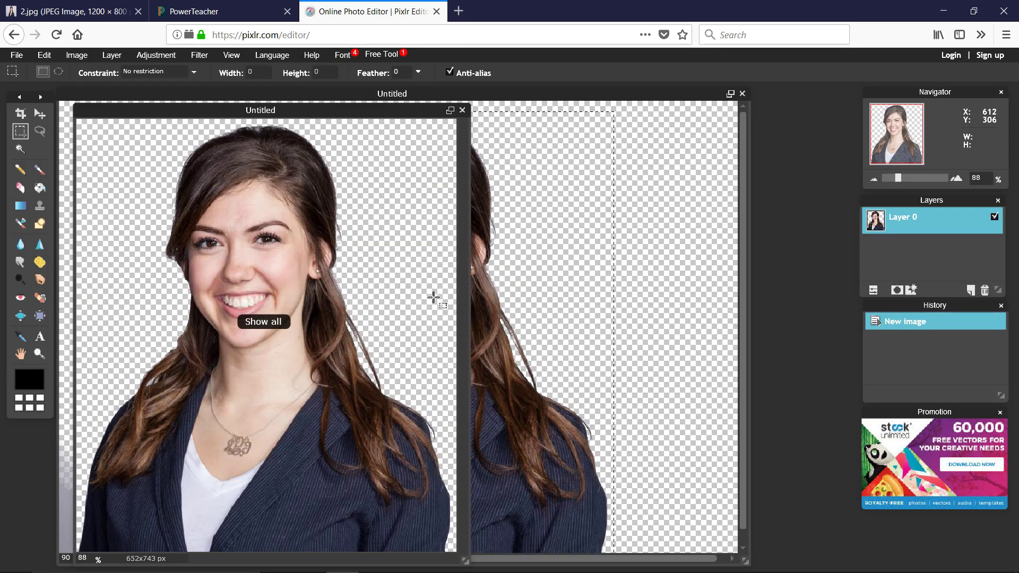
Start saving the transparent cutout image to the computer in PNG (Transparent, full quality) format
left_click(28, 54)
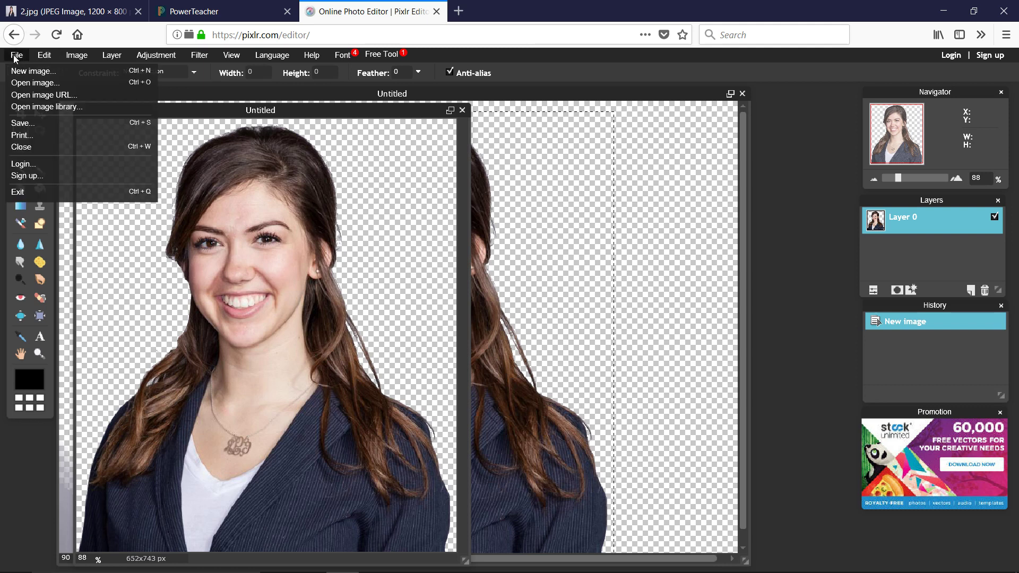
mouse_move(95, 49)
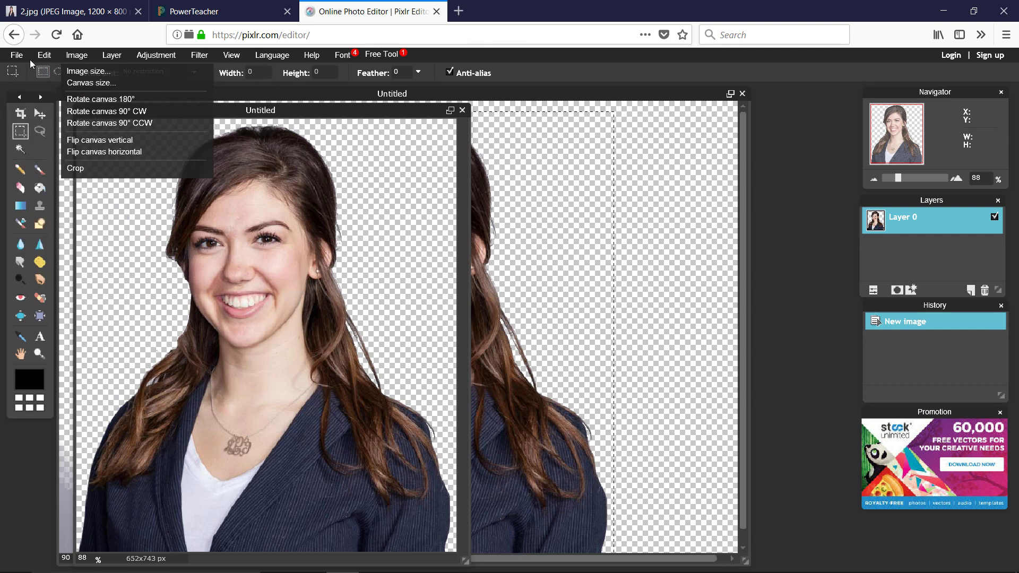
mouse_move(16, 55)
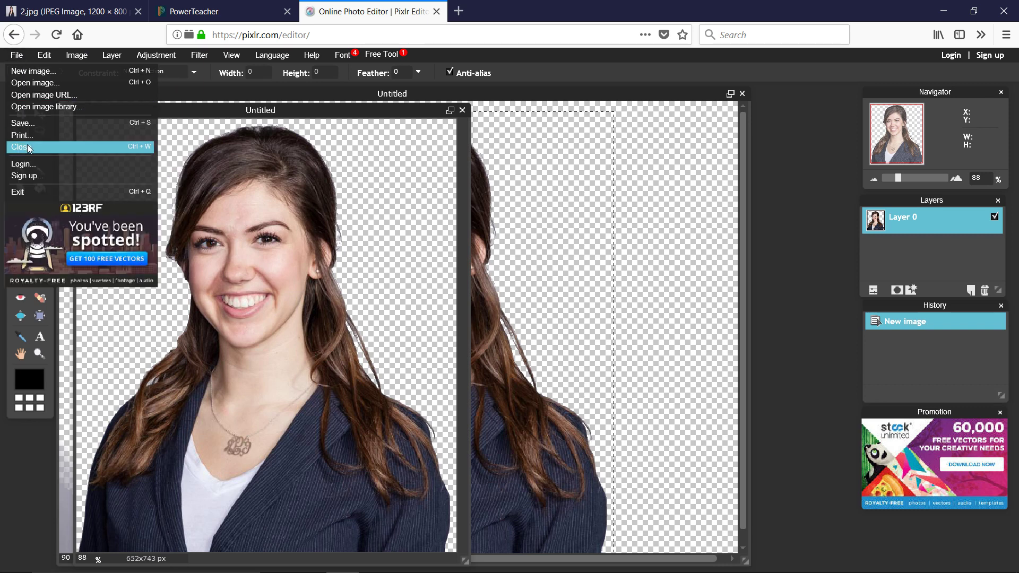
left_click(30, 125)
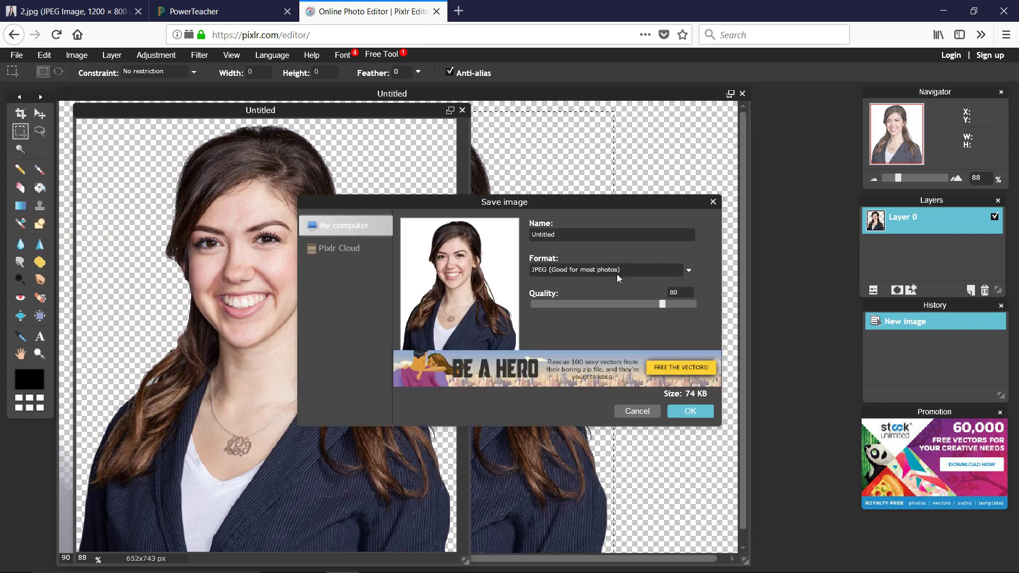
left_click(689, 270)
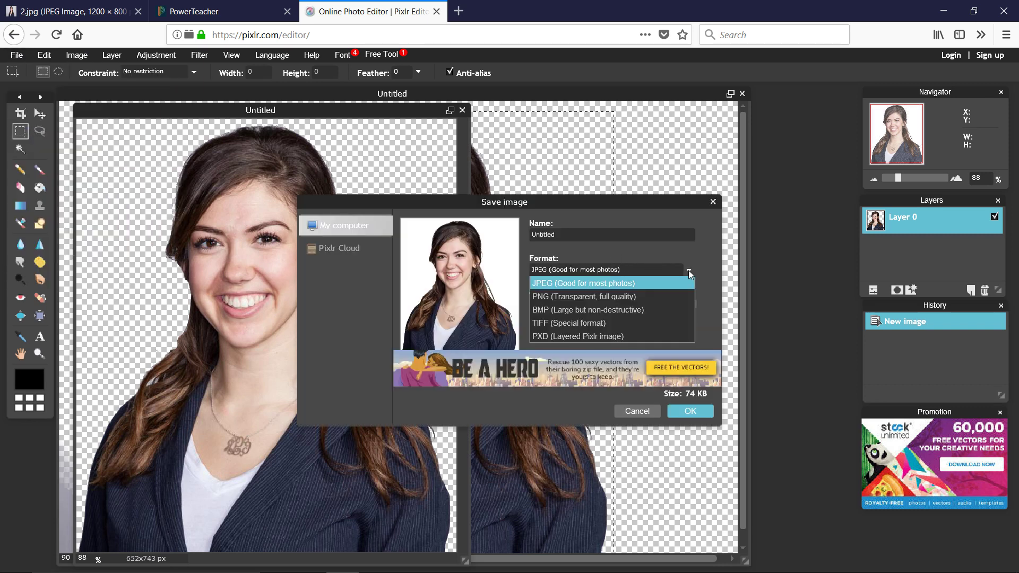
left_click(613, 298)
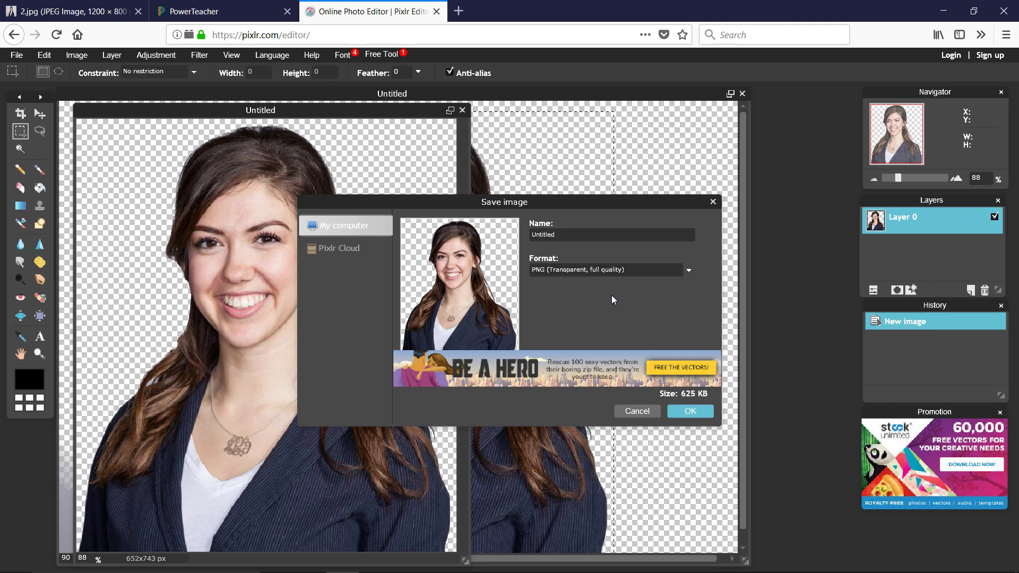
Accept the PNG save settings and save the file as Headshot in the SampleSite folder
double_click(564, 237)
left_click(575, 235)
left_click_drag(582, 205, 553, 207)
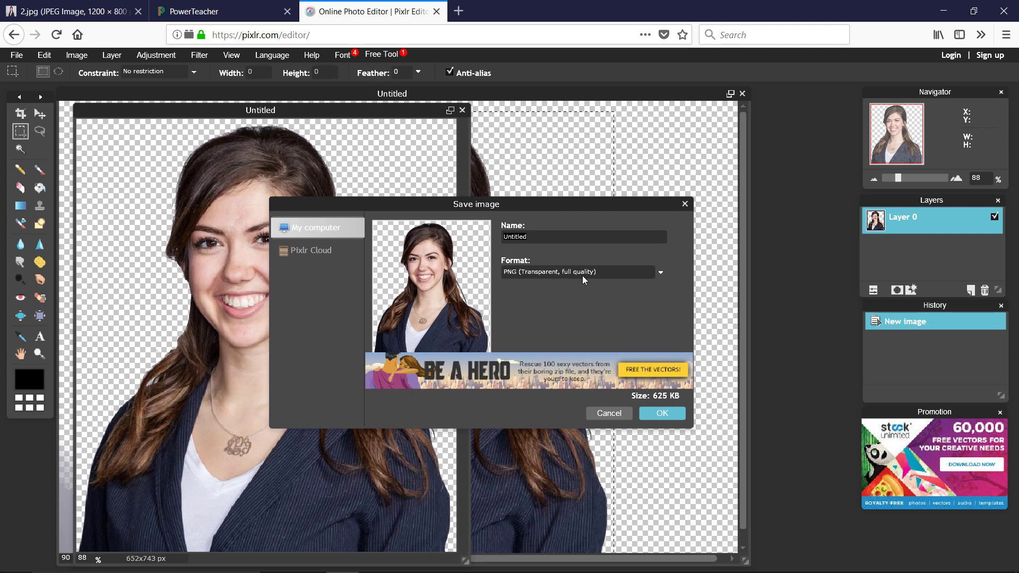
left_click(551, 314)
left_click(656, 412)
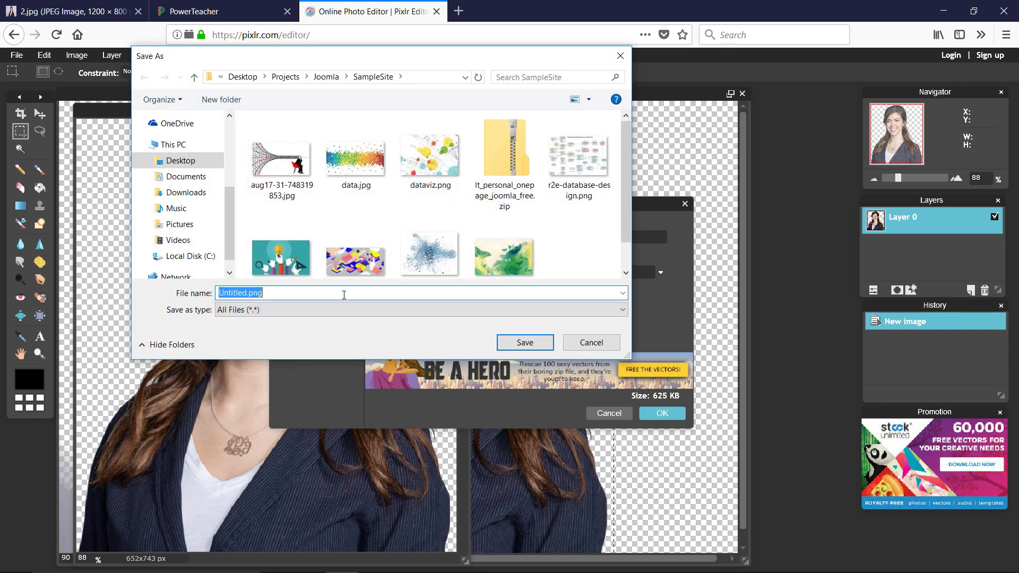
left_click_drag(247, 293, 200, 293)
type("Headshot")
left_click(523, 344)
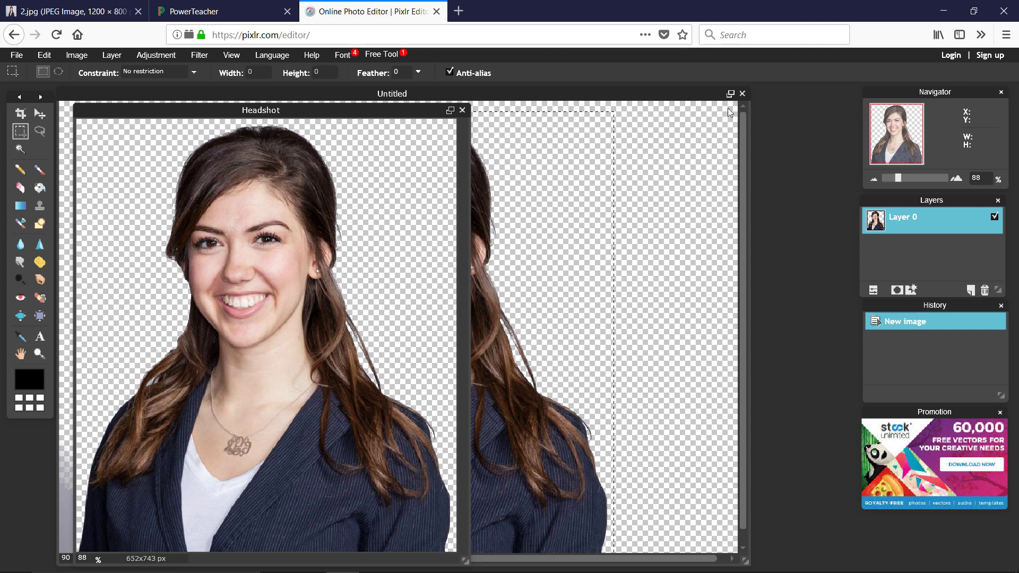
Close the original 1200 x 800 px image without saving and move the Headshot window toward the middle of the workspace
left_click(742, 94)
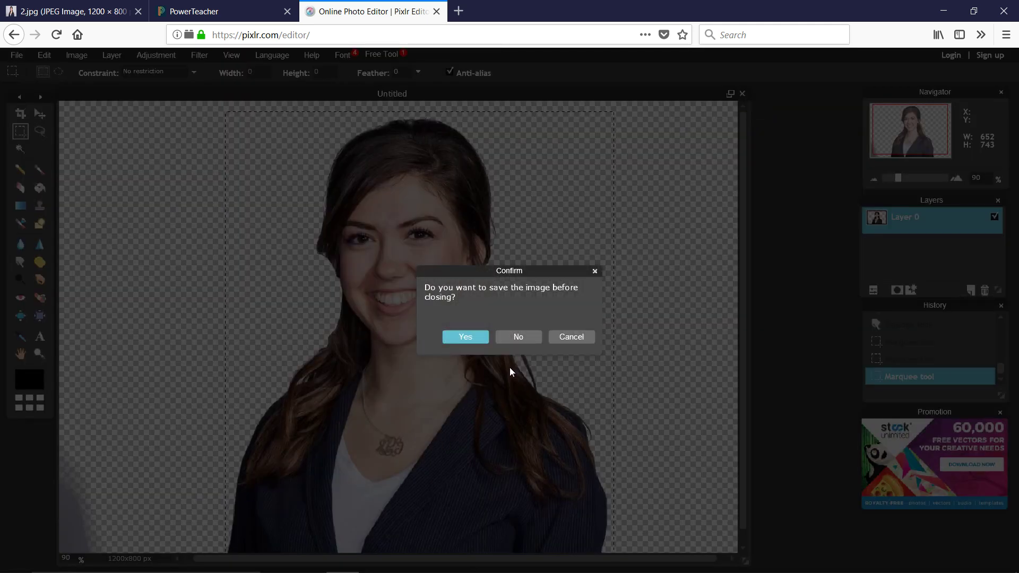
left_click(519, 337)
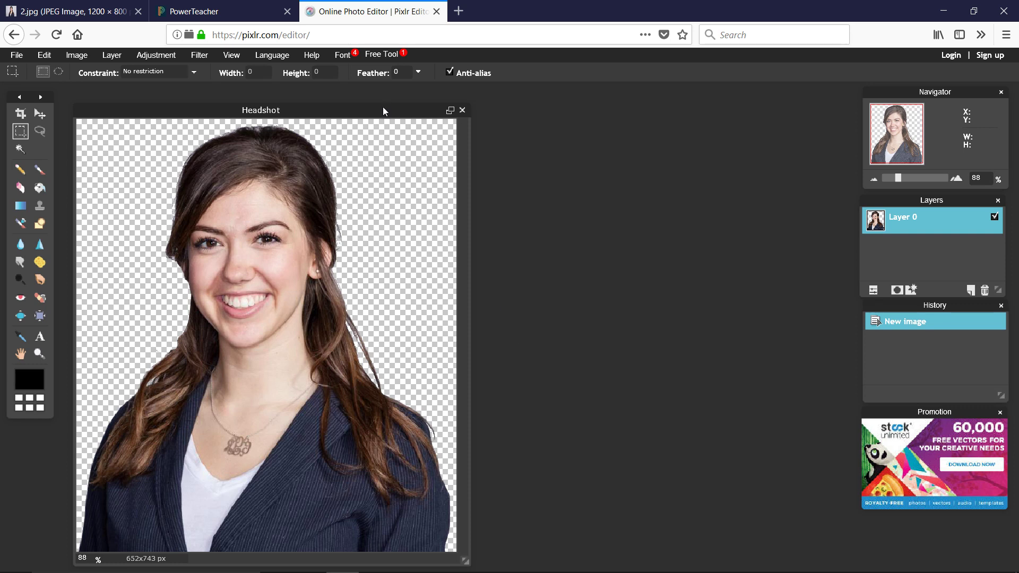
left_click_drag(384, 107, 435, 99)
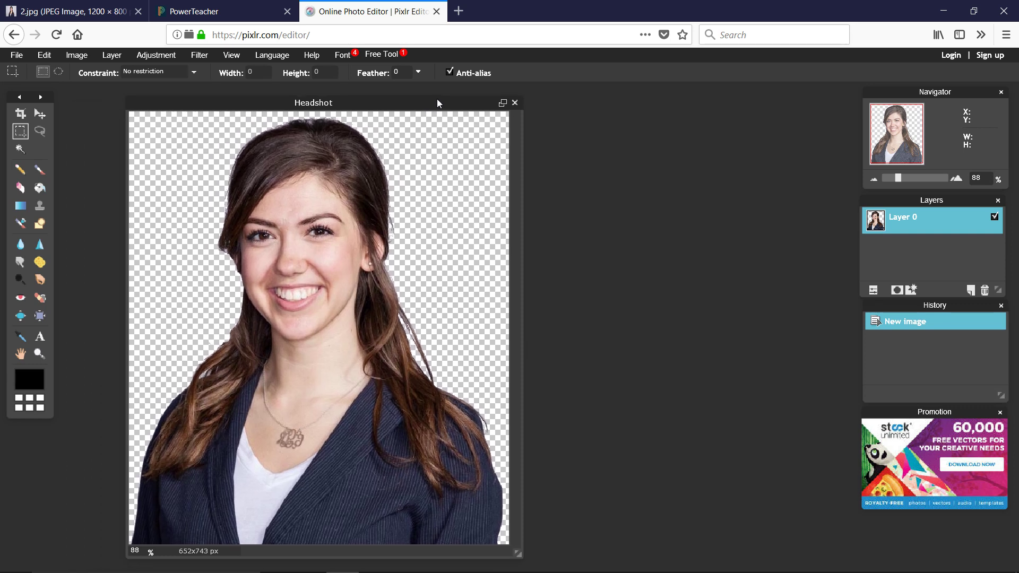